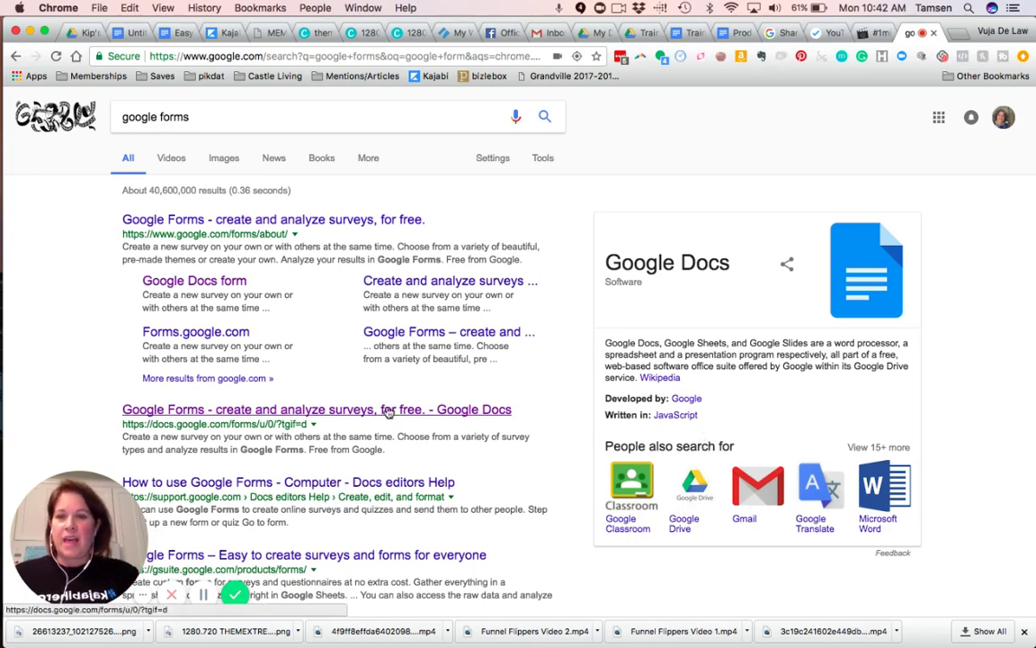
- Open the 'Google Forms - create and analyze surveys' result from the Google search results
{"action": "left_click", "coordinate": [350, 411]}
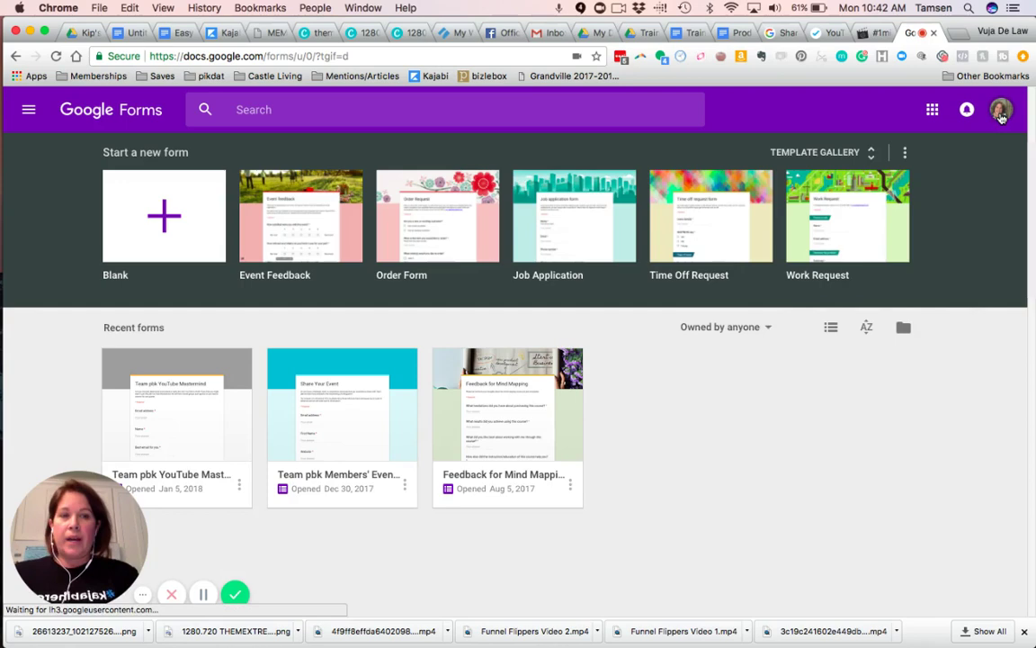
{"action": "left_click", "coordinate": [1001, 112]}
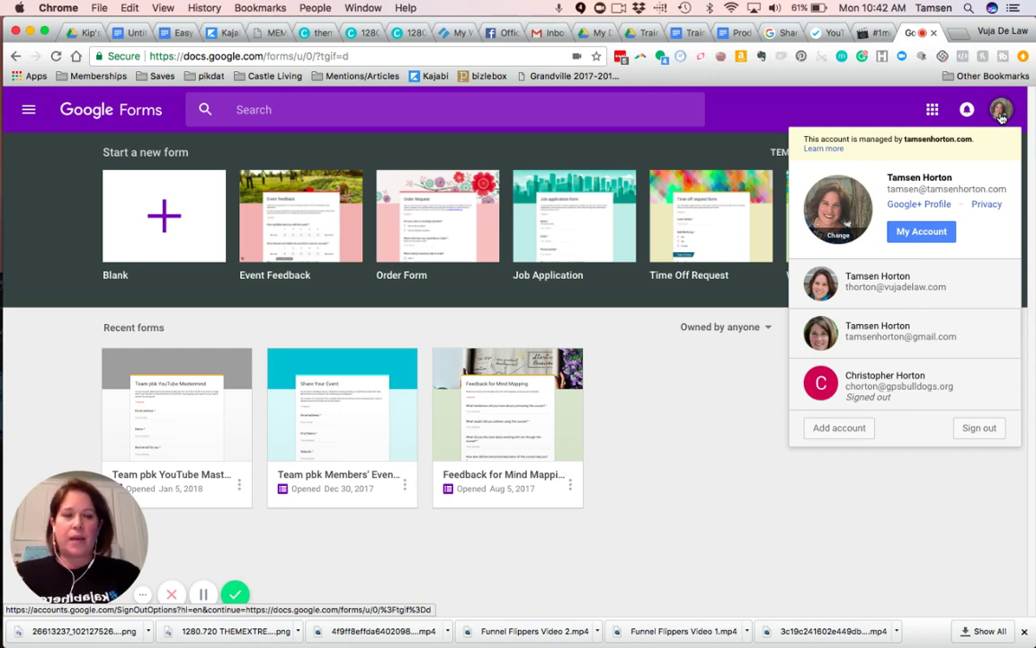
{"action": "left_click", "coordinate": [661, 400]}
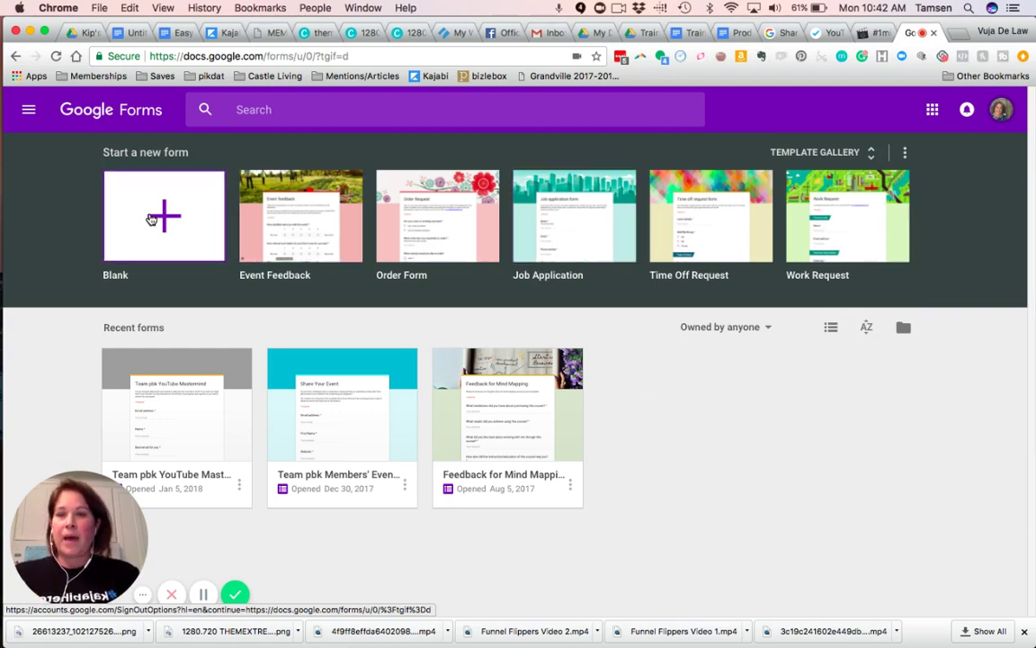
- Create a blank form and rename it 'Title name of form'
{"action": "left_click", "coordinate": [165, 214]}
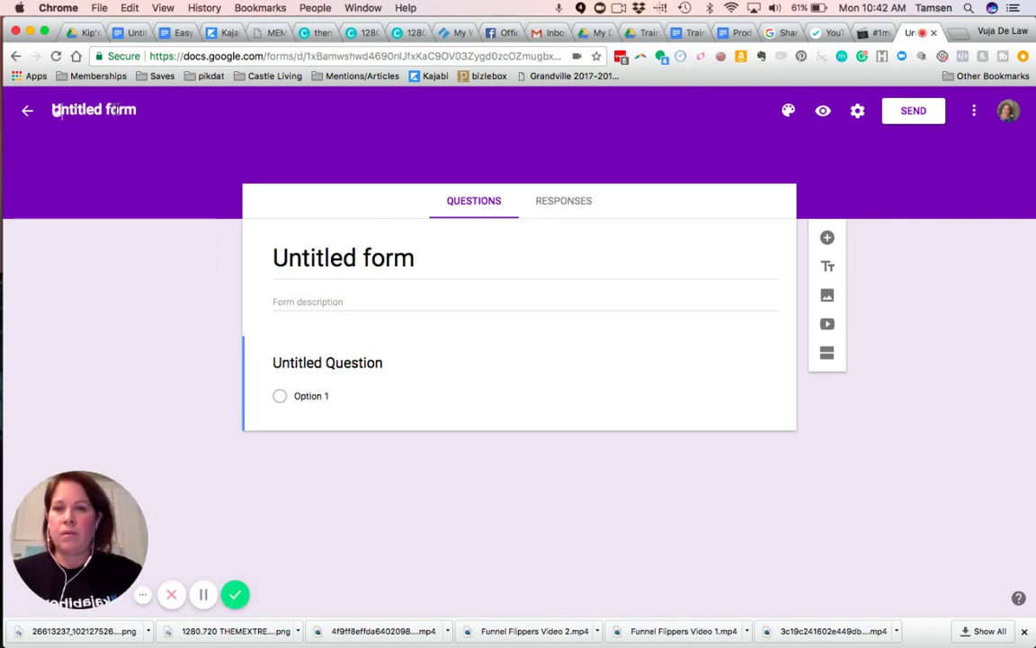
{"action": "left_click", "coordinate": [115, 109]}
{"action": "type", "text": "ve"}
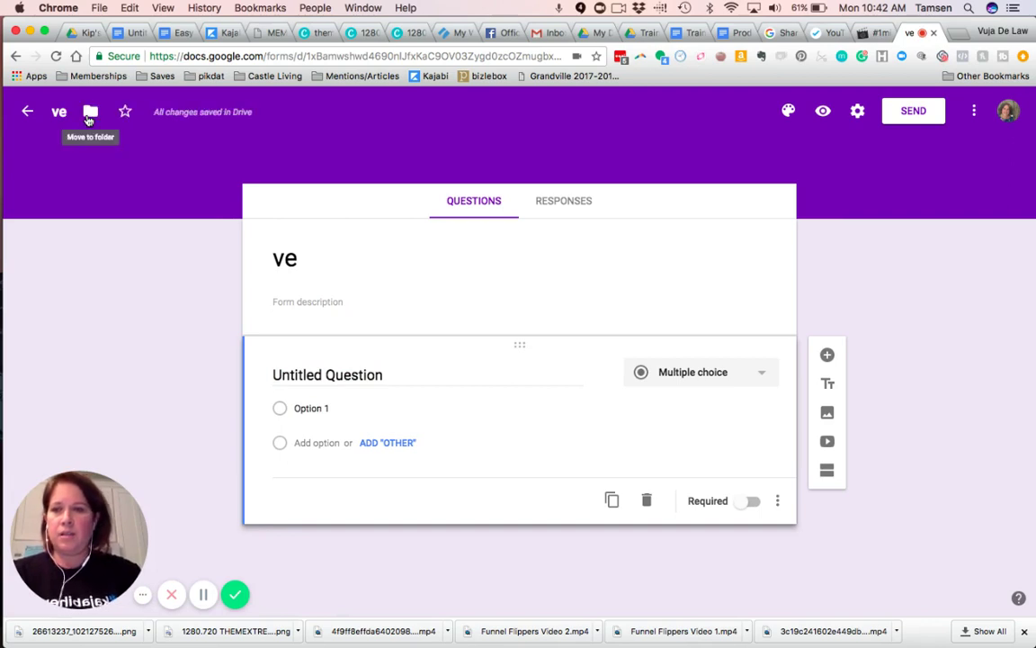
{"action": "double_click", "coordinate": [56, 112]}
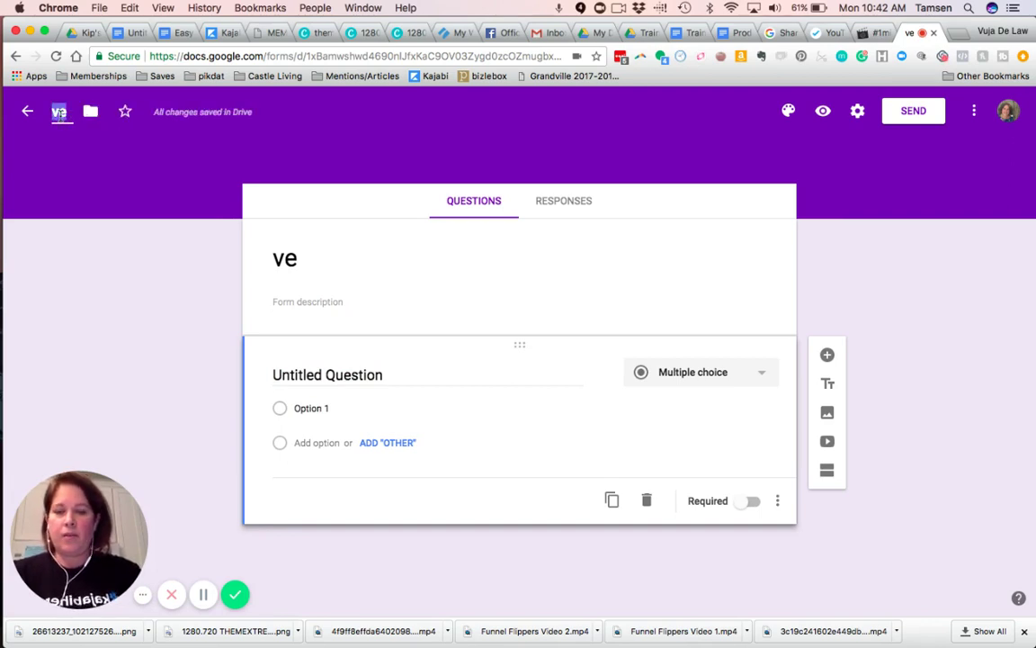
{"action": "type", "text": "Title"}
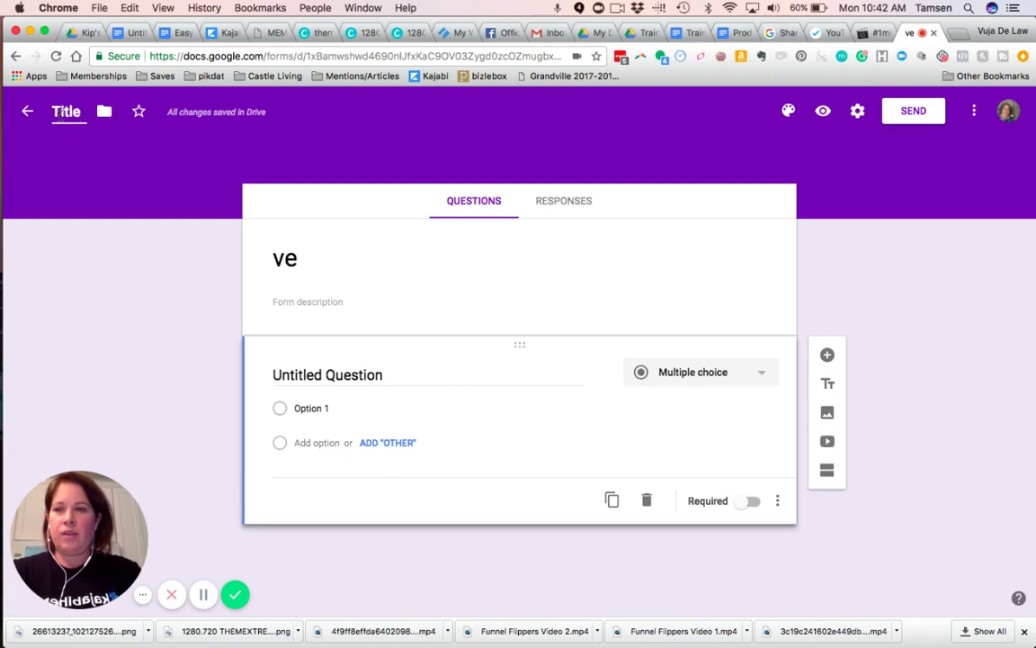
{"action": "type", "text": " name of form"}
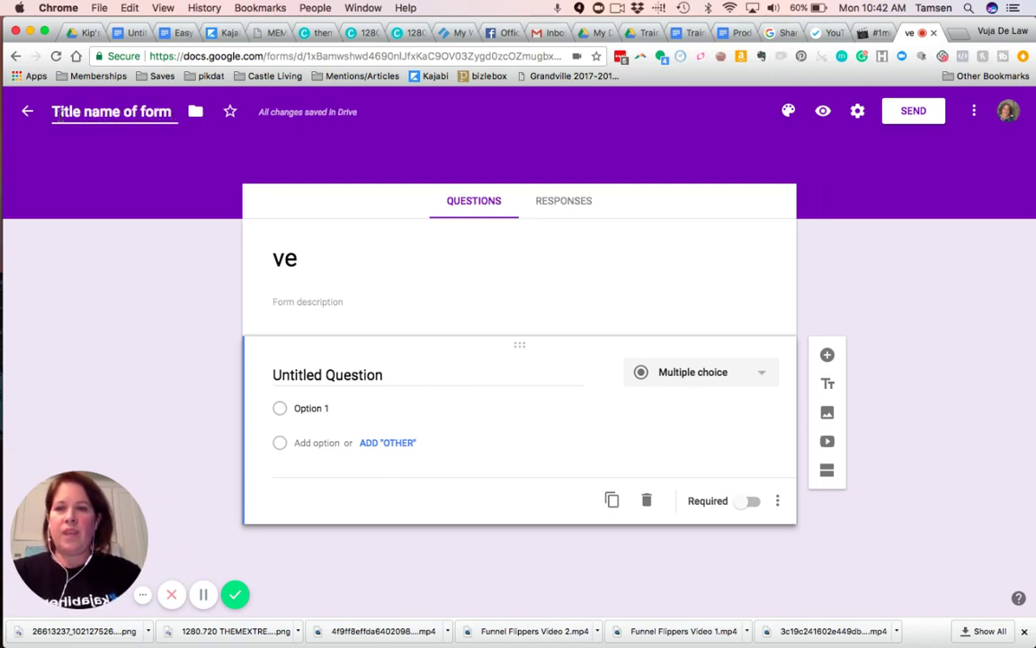
- Add the description 'add your description here' under the form title
{"action": "left_click", "coordinate": [362, 261]}
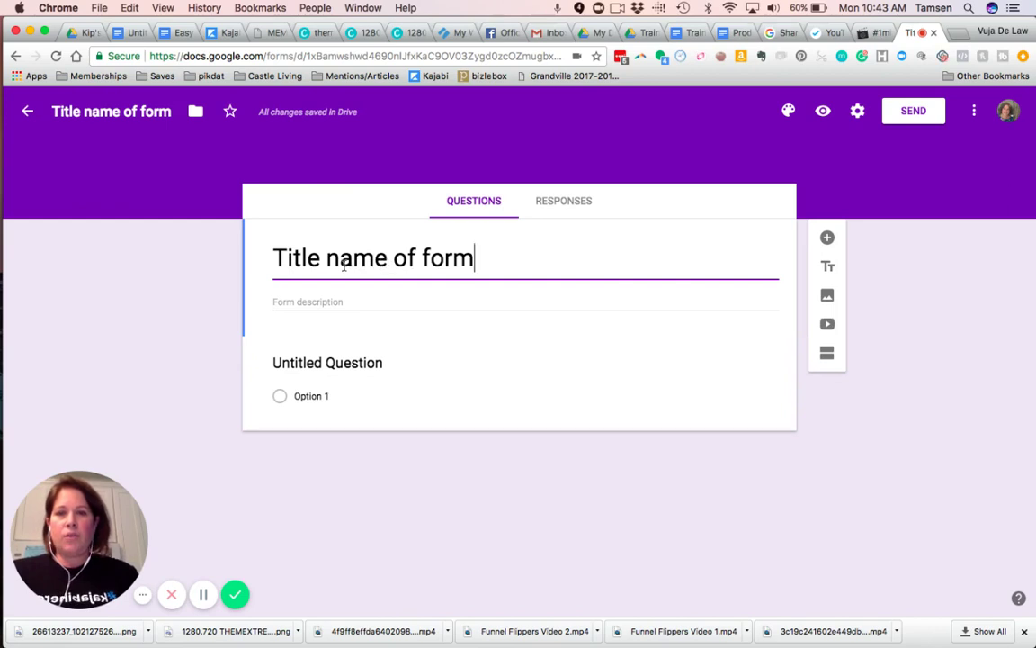
{"action": "left_click", "coordinate": [342, 261]}
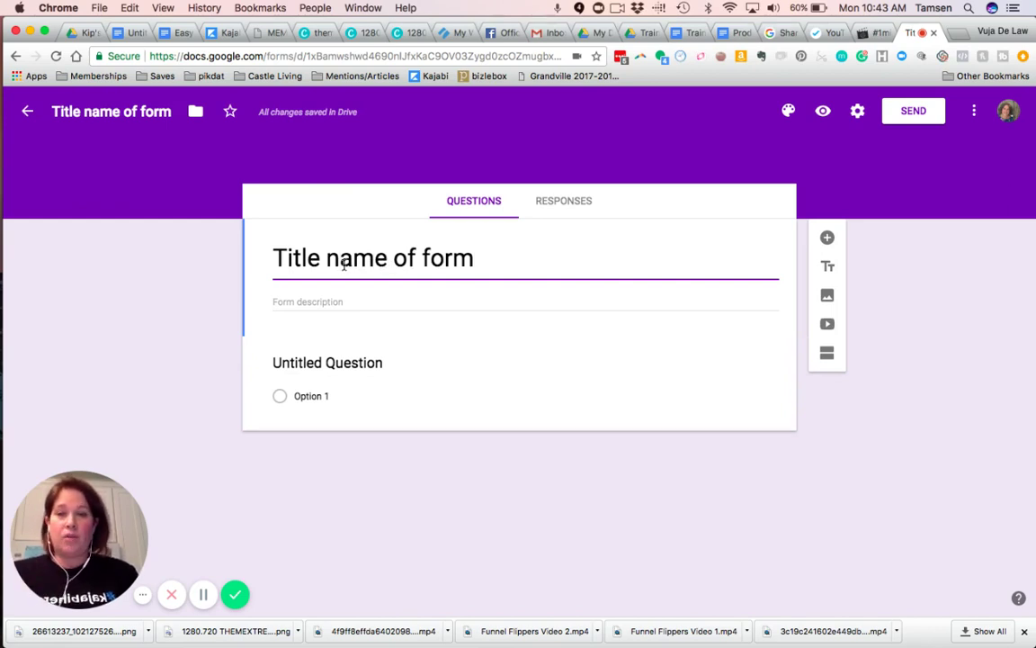
{"action": "left_click", "coordinate": [319, 301]}
{"action": "type", "text": "add"}
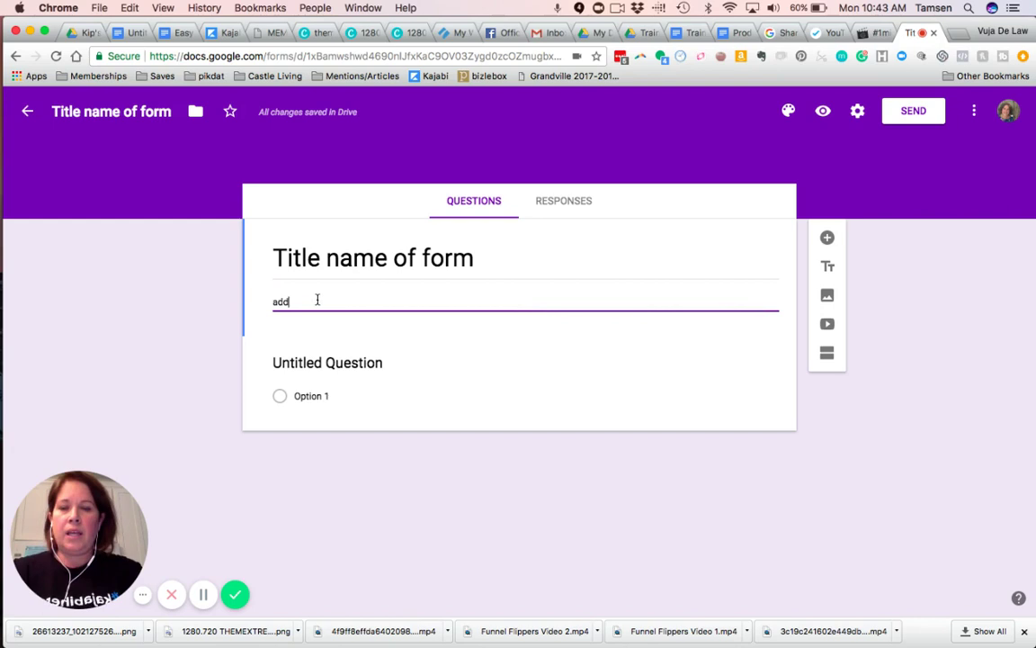
{"action": "type", "text": " your description here"}
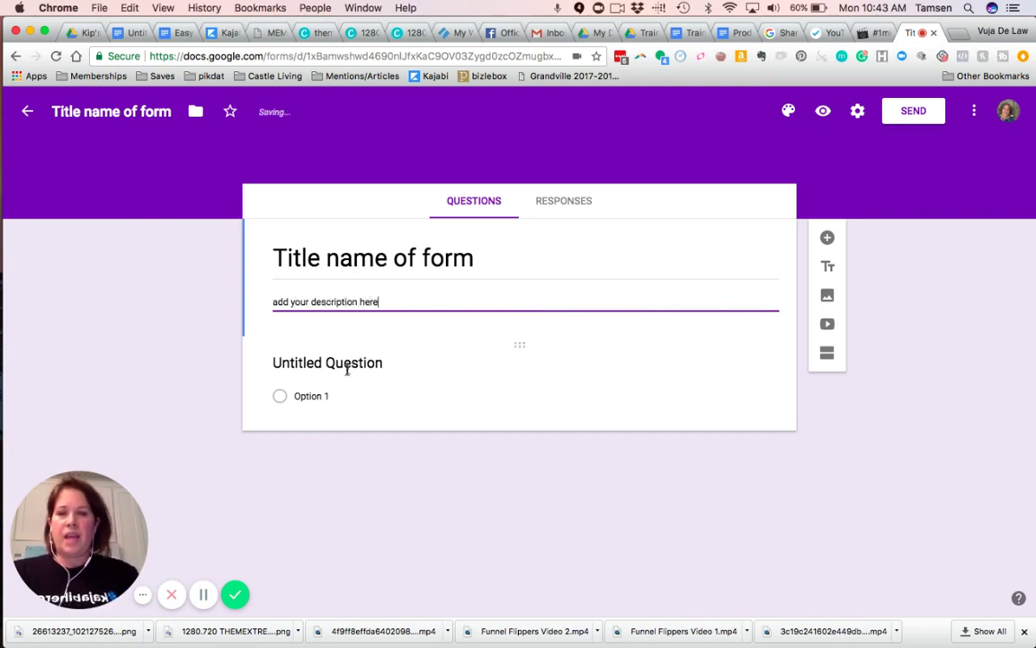
- Make the first question a required Paragraph question titled 'Tell me about you'
{"action": "left_click", "coordinate": [380, 368]}
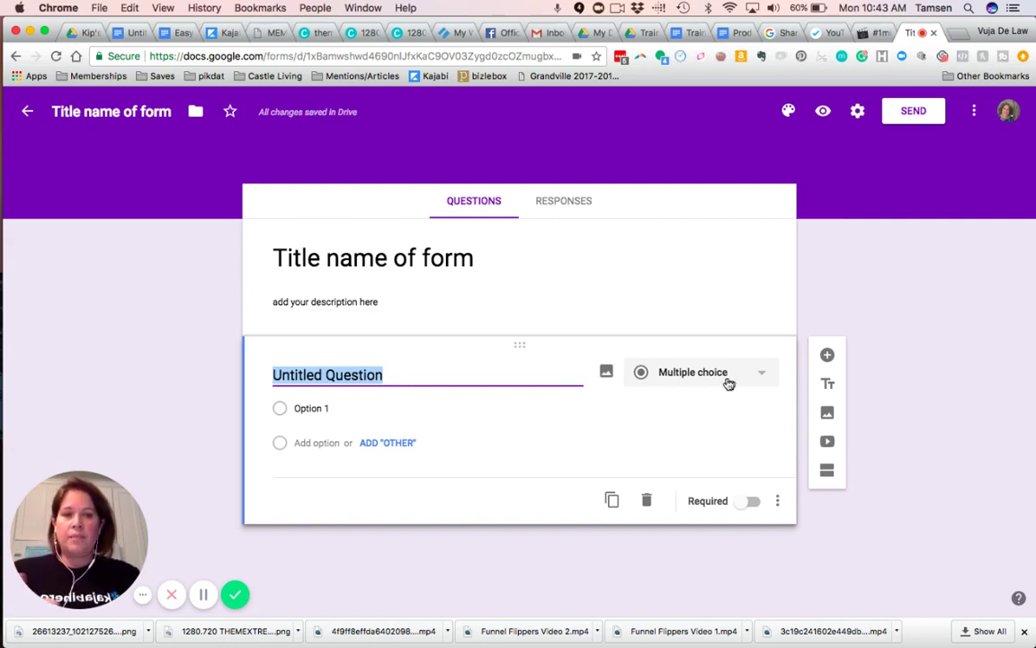
{"action": "left_click", "coordinate": [763, 375]}
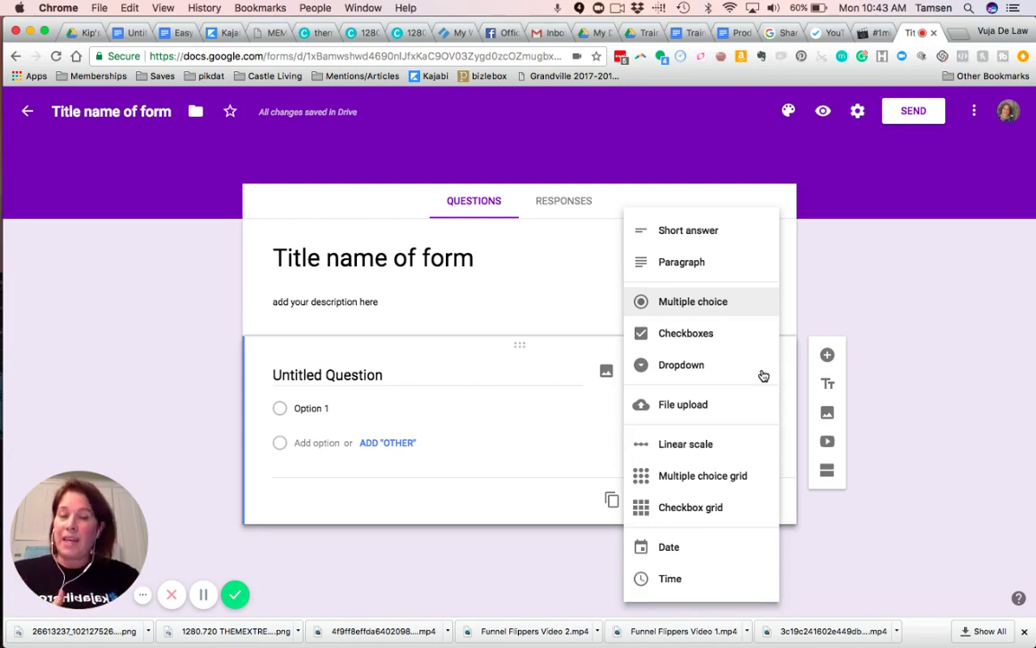
{"action": "left_click", "coordinate": [357, 376]}
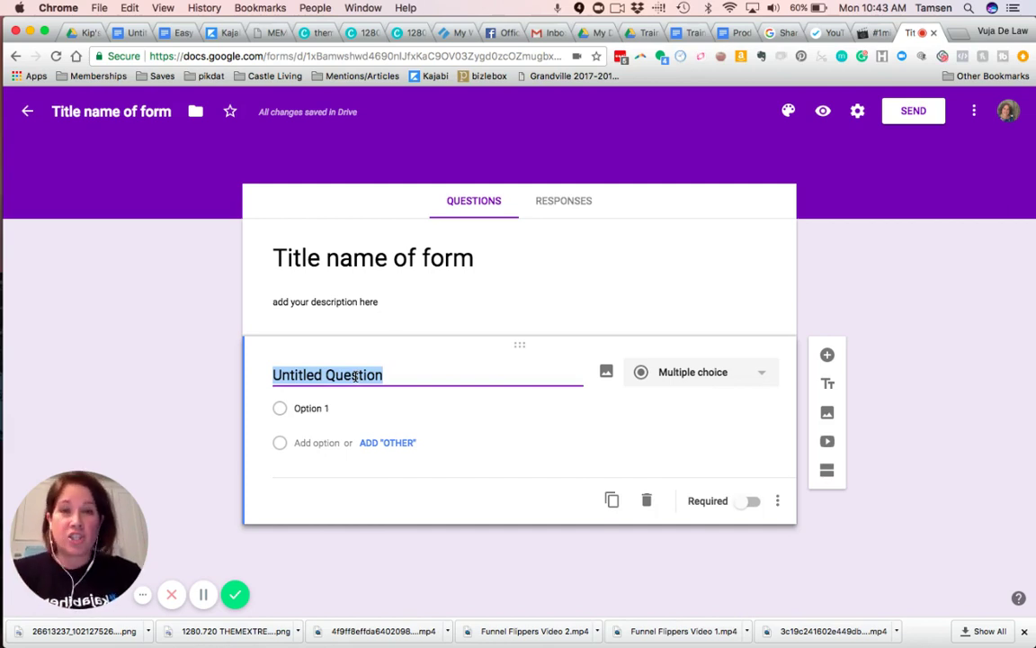
{"action": "type", "text": "Tell me"}
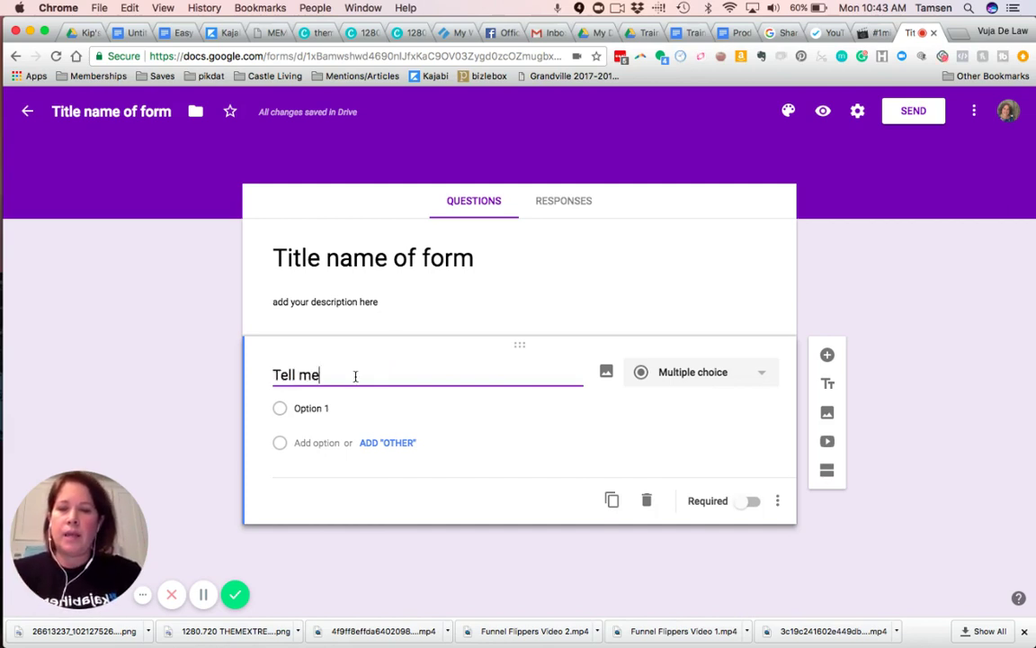
{"action": "type", "text": " about you"}
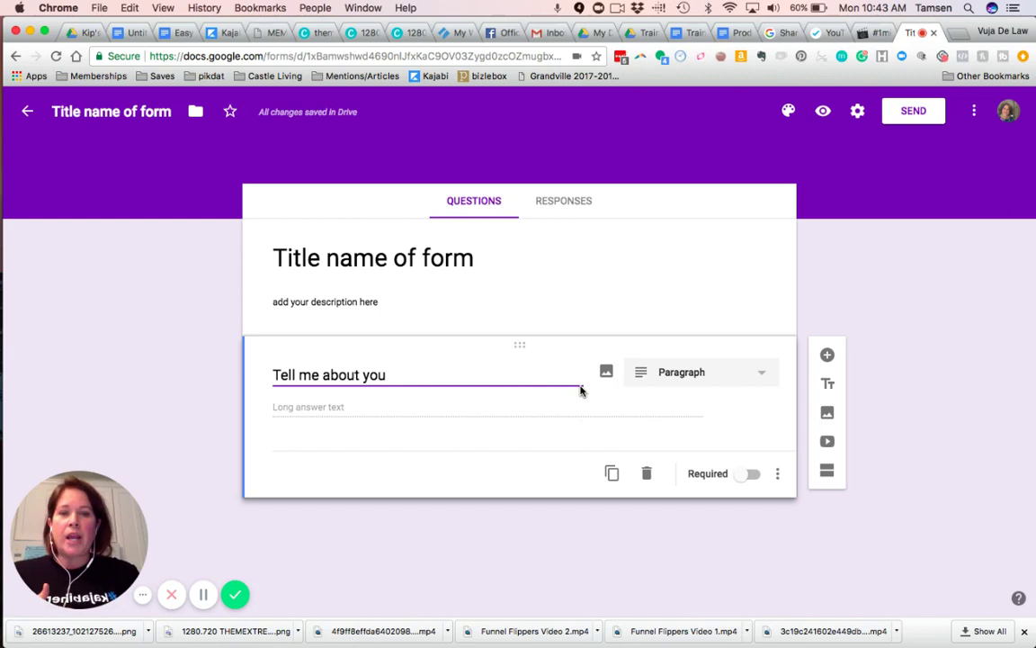
{"action": "left_click", "coordinate": [385, 406]}
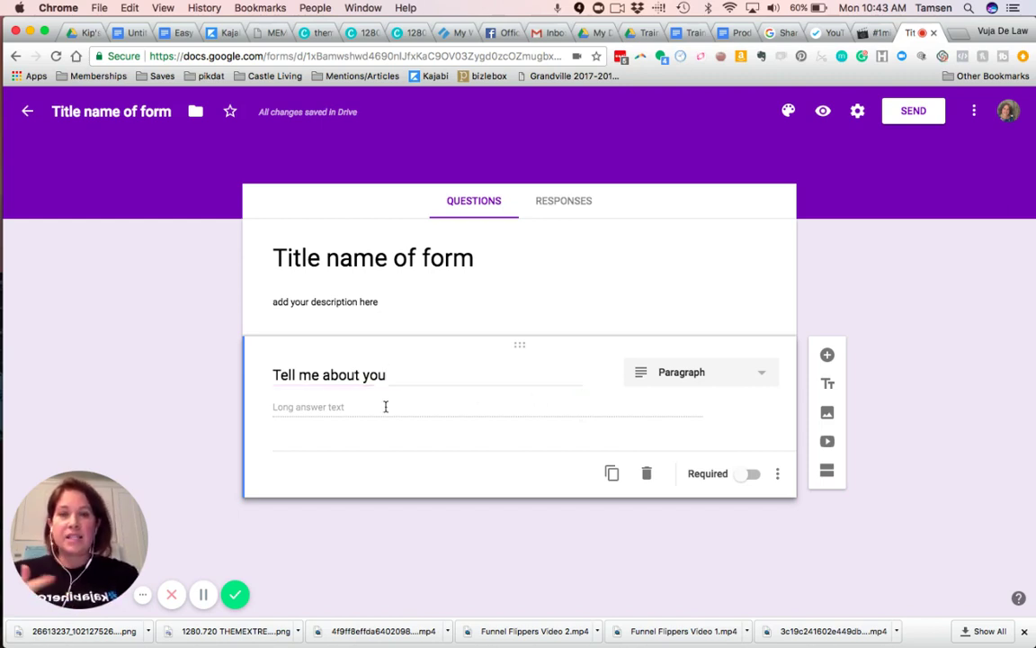
{"action": "left_click", "coordinate": [754, 474]}
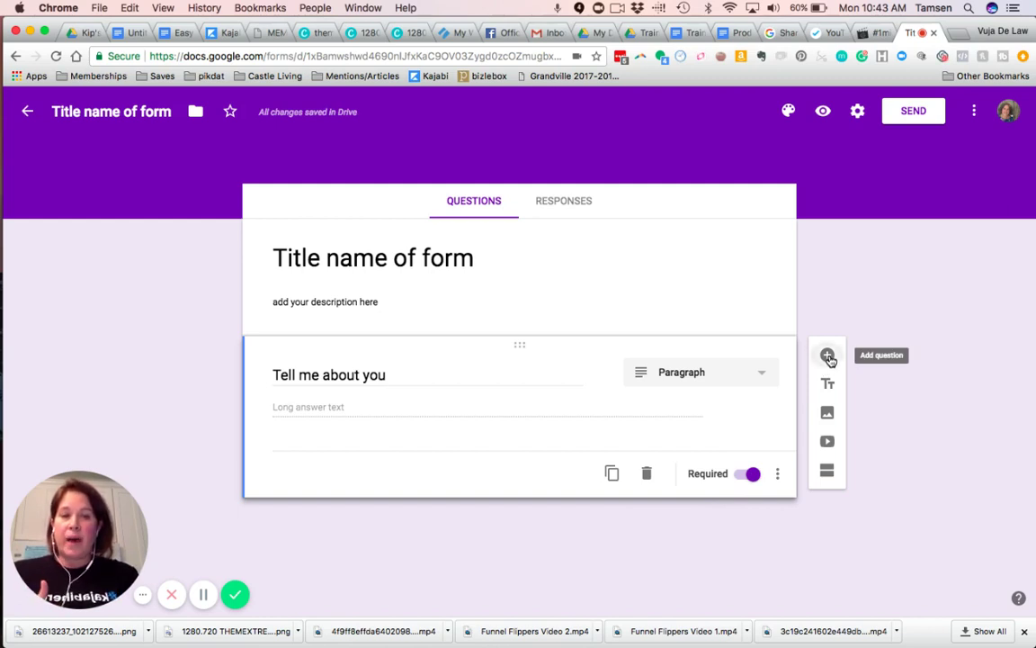
- Add a required multiple-choice question titled 'Question 2' with Option 1
{"action": "left_click", "coordinate": [827, 356]}
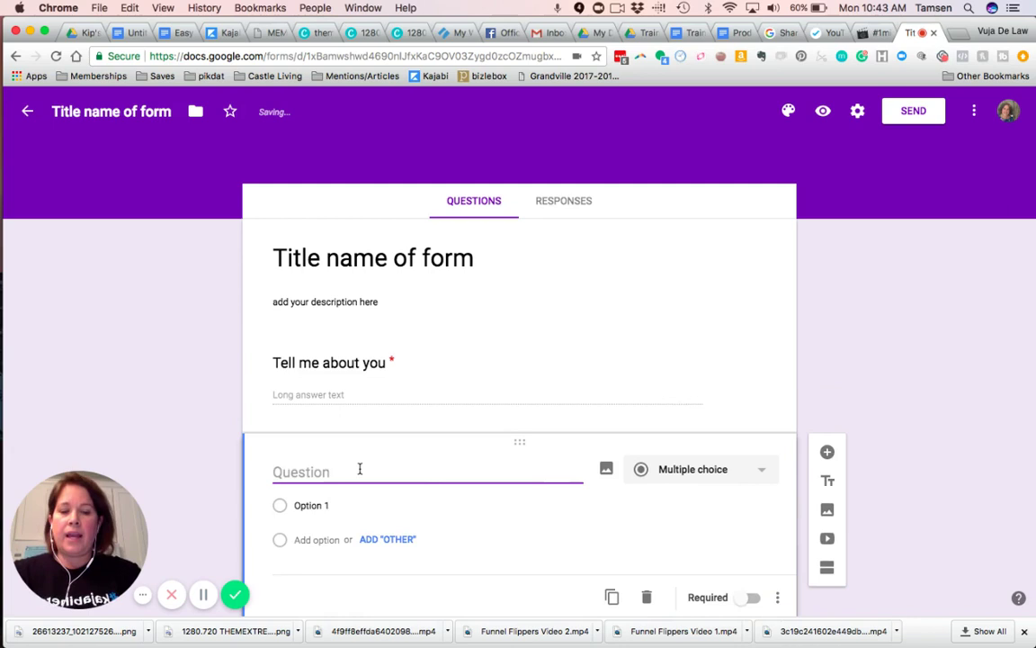
{"action": "type", "text": "Question 2"}
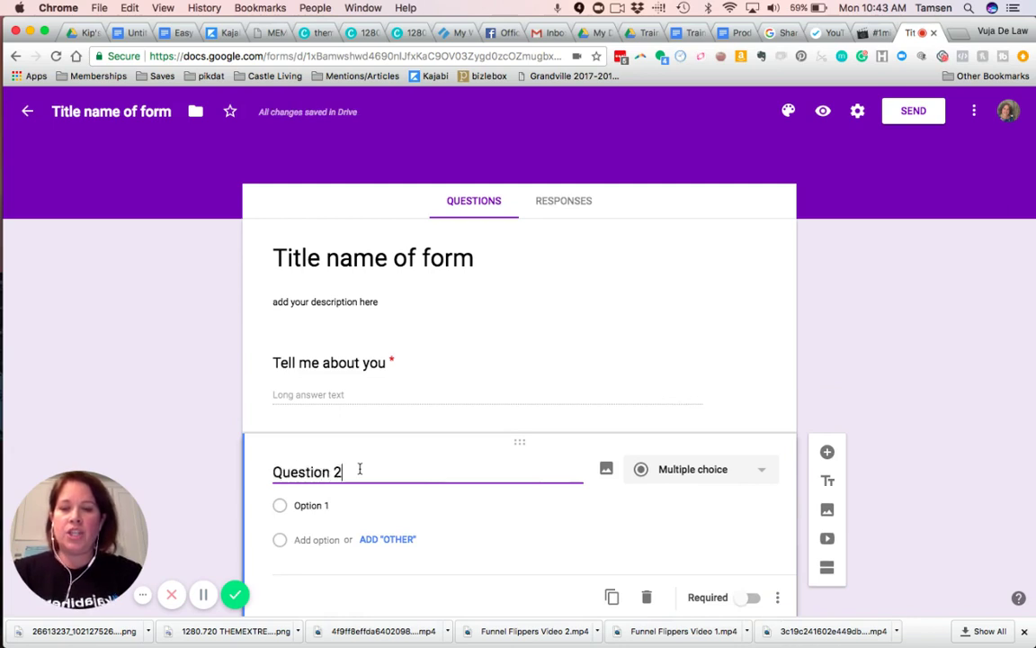
{"action": "scroll", "coordinate": [359, 470], "scroll_direction": "down", "scroll_amount": 2}
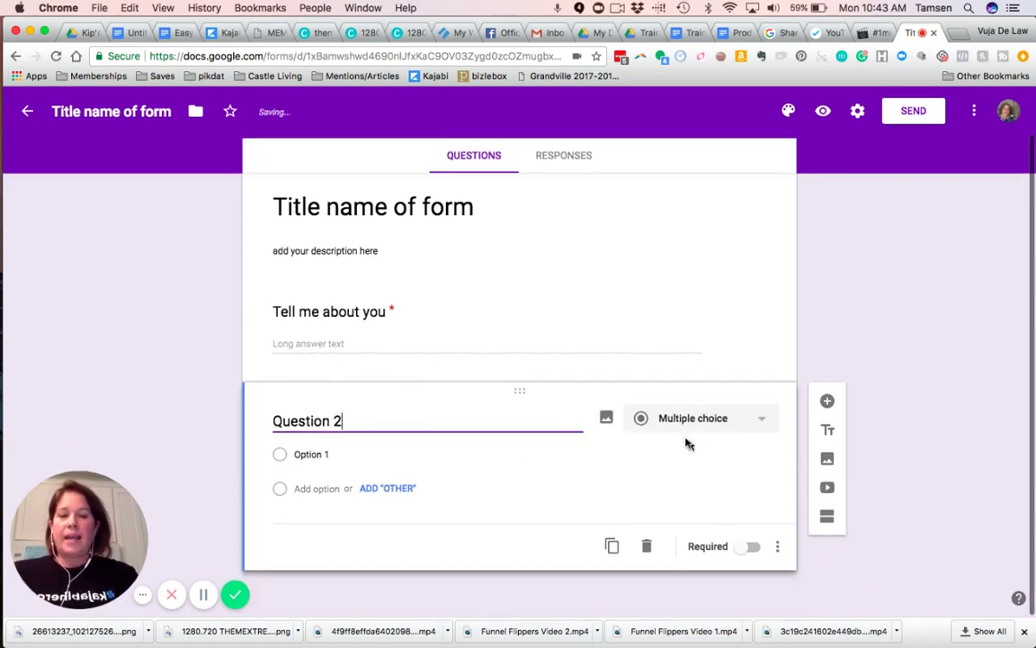
{"action": "left_click", "coordinate": [760, 421]}
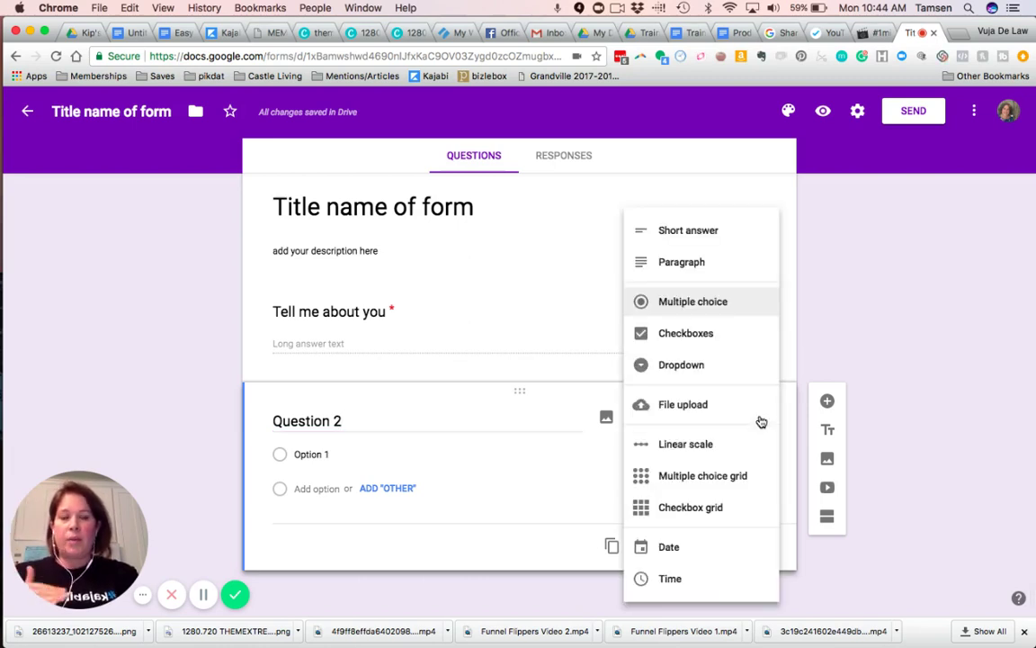
{"action": "left_click", "coordinate": [810, 364]}
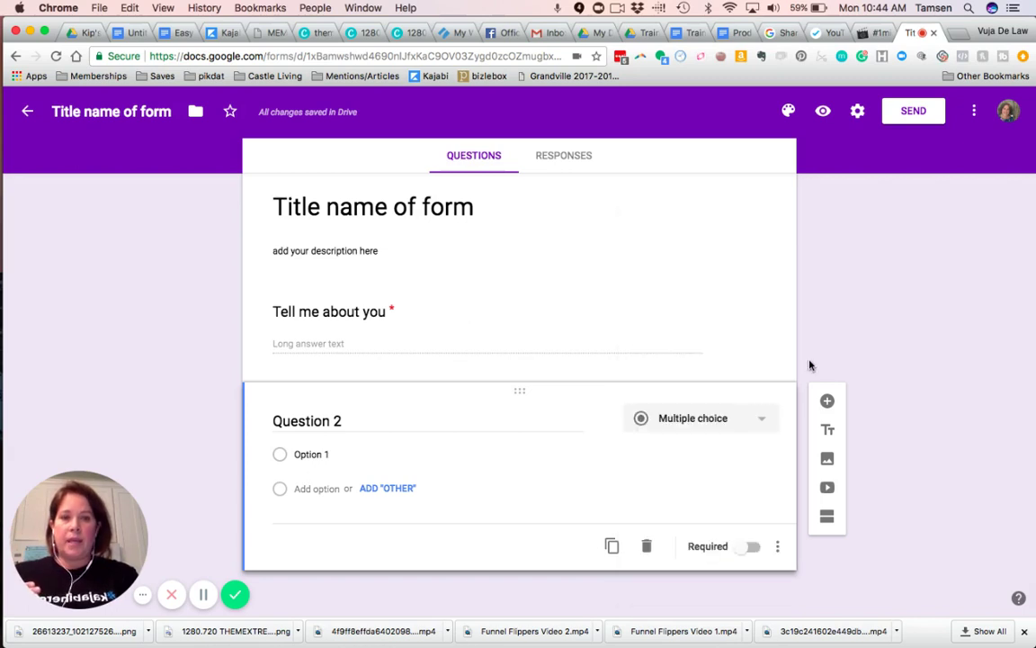
{"action": "left_click", "coordinate": [751, 547]}
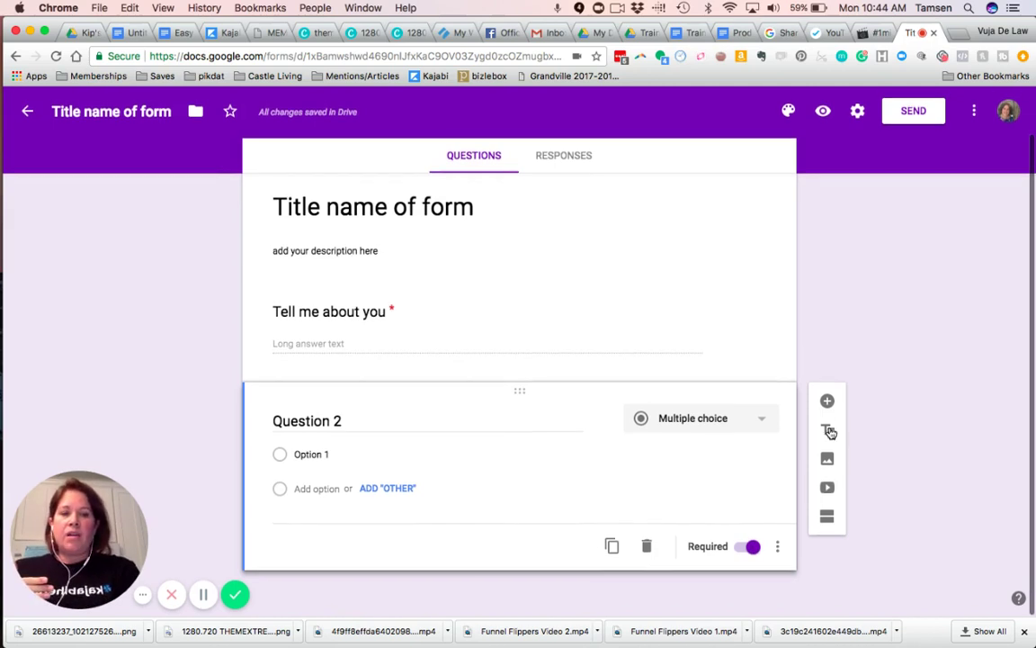
- Add a title-and-description block titled 'New Title' below Question 2
{"action": "left_click", "coordinate": [829, 431]}
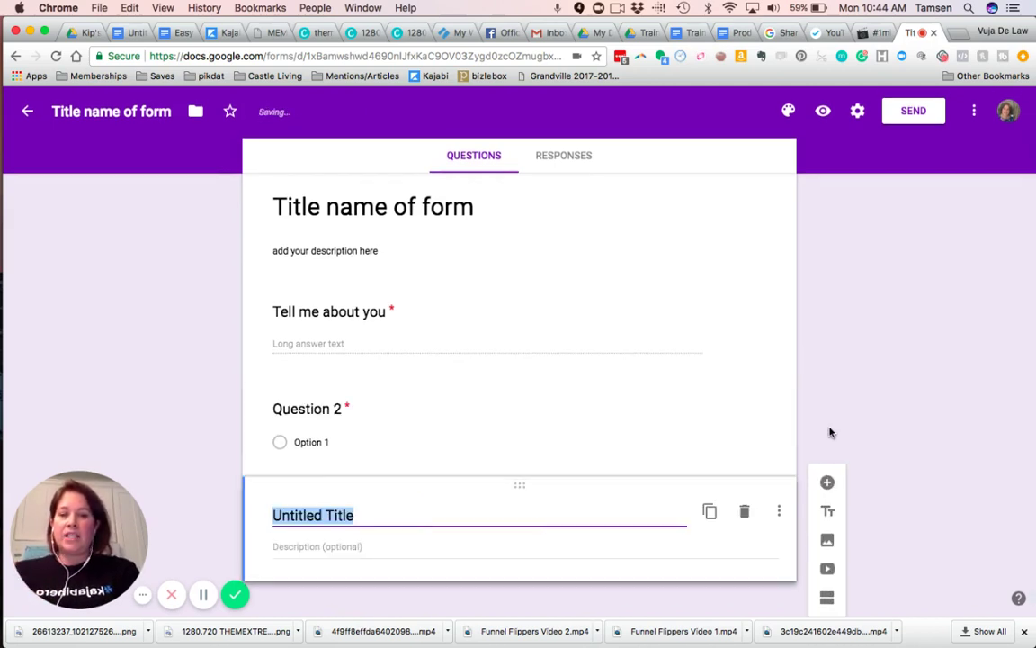
{"action": "scroll", "coordinate": [650, 461], "scroll_direction": "down", "scroll_amount": 1}
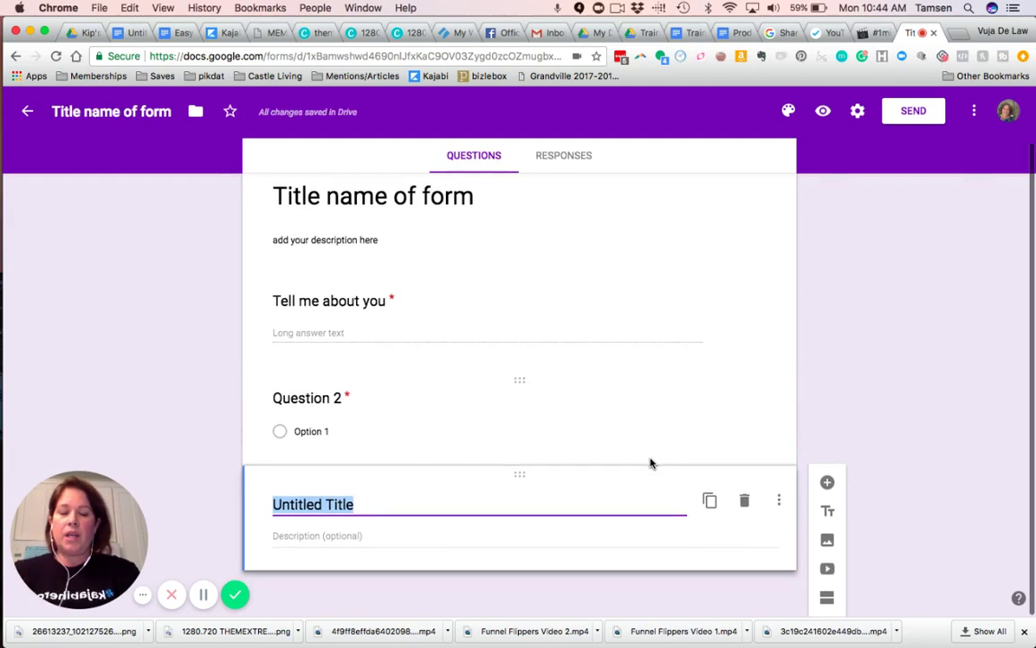
{"action": "type", "text": "New Title"}
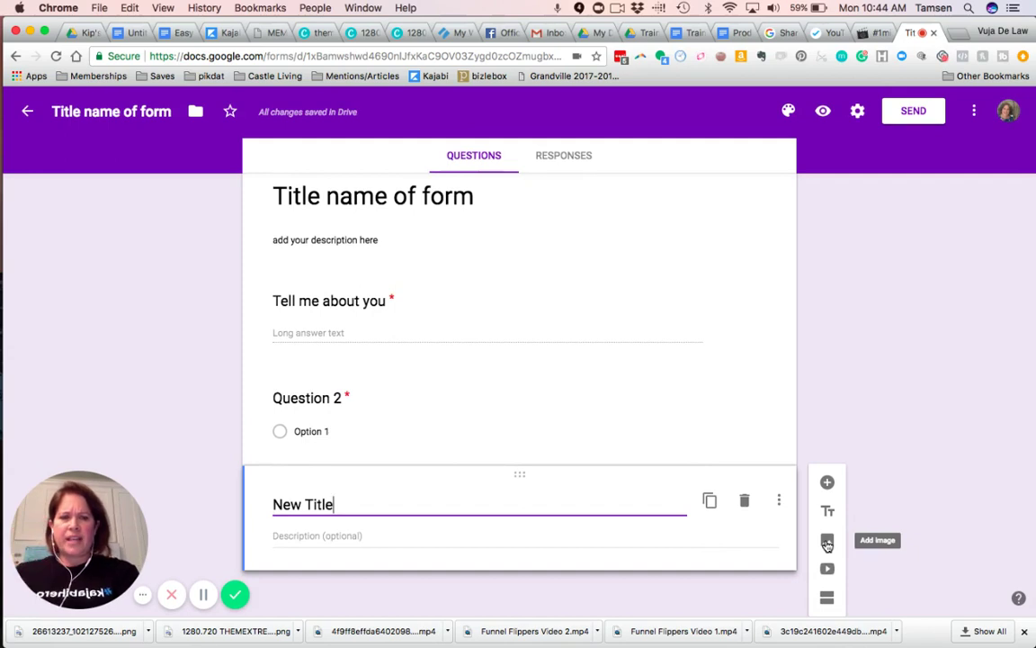
{"action": "left_click", "coordinate": [826, 572]}
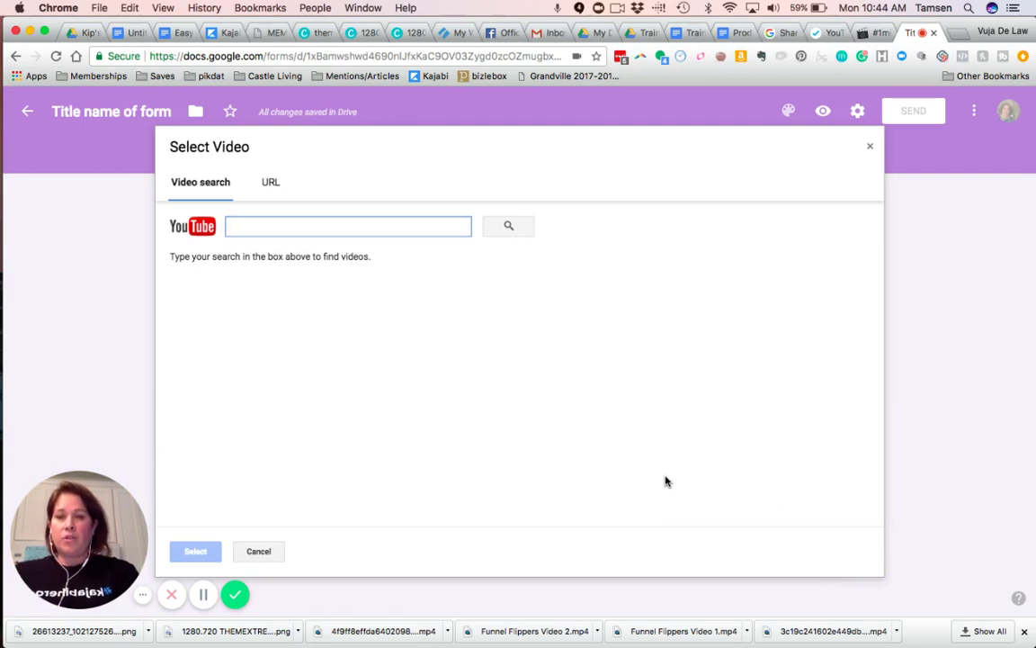
{"action": "left_click", "coordinate": [268, 181]}
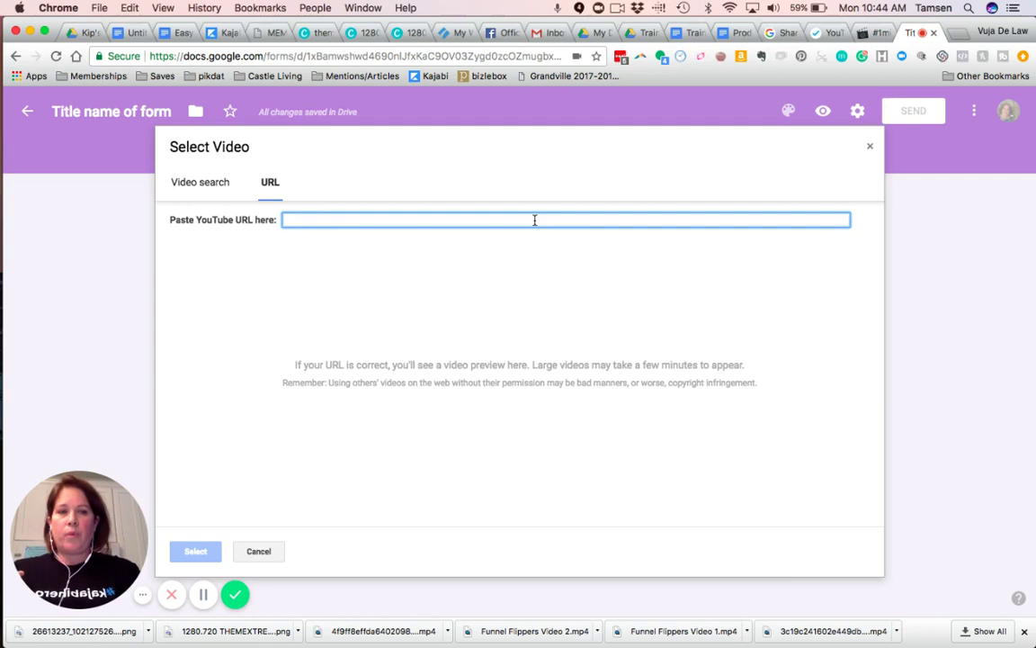
{"action": "left_click", "coordinate": [870, 150]}
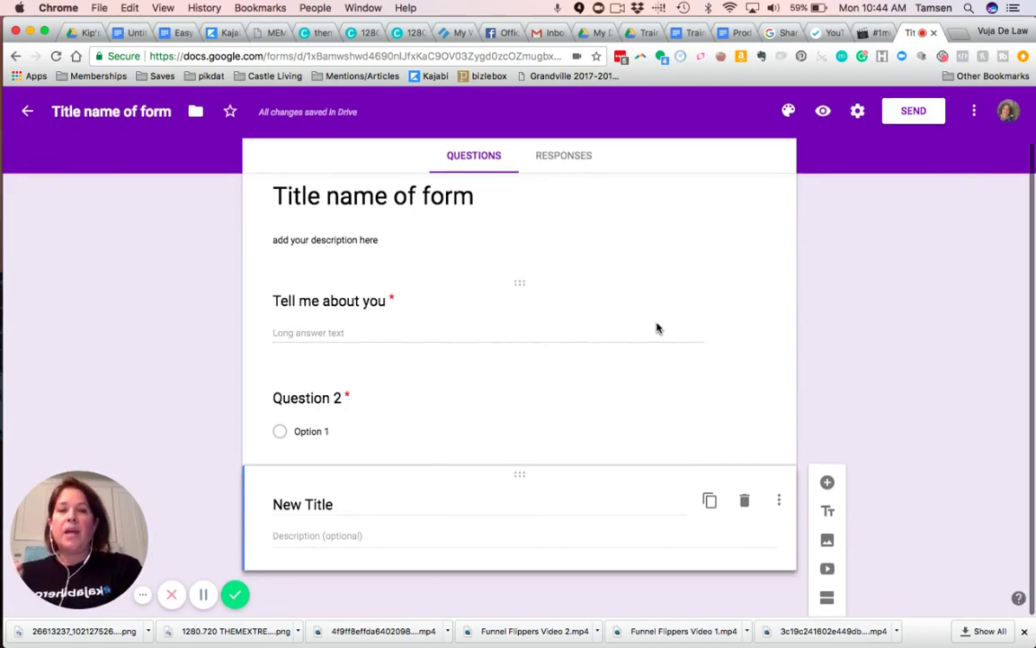
- On the Responses tab, turn on email notifications for new responses
{"action": "scroll", "coordinate": [657, 329], "scroll_direction": "up", "scroll_amount": 3}
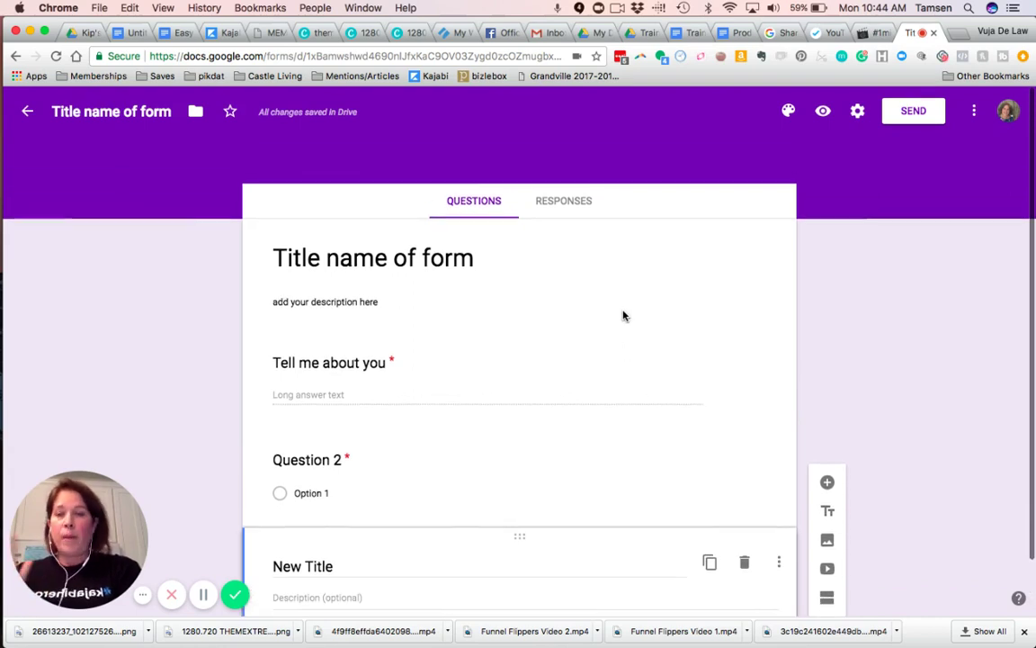
{"action": "left_click", "coordinate": [565, 206]}
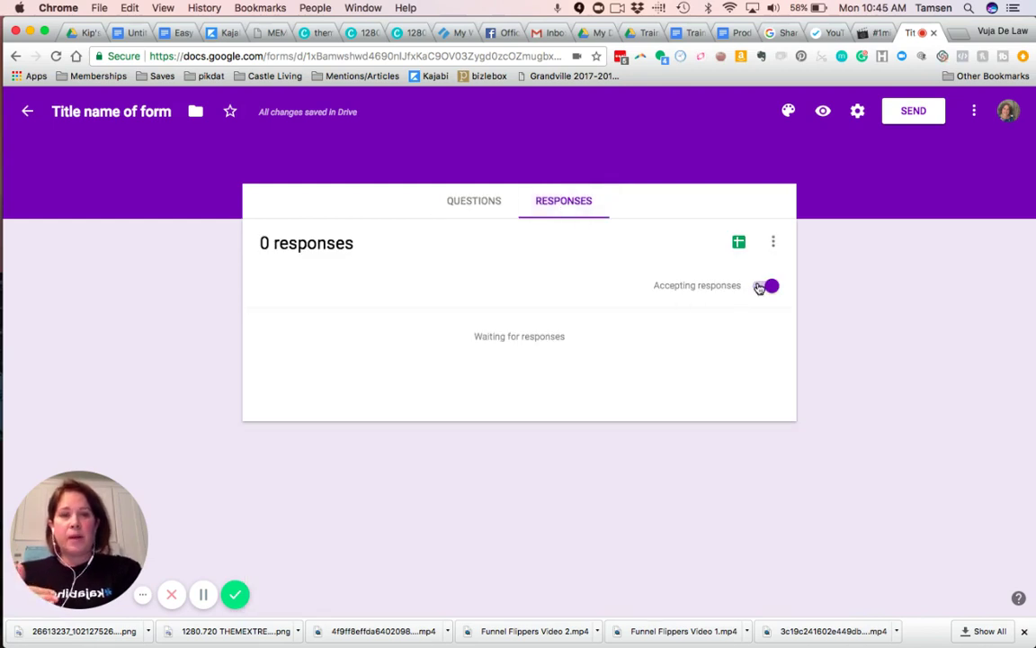
{"action": "left_click", "coordinate": [774, 242]}
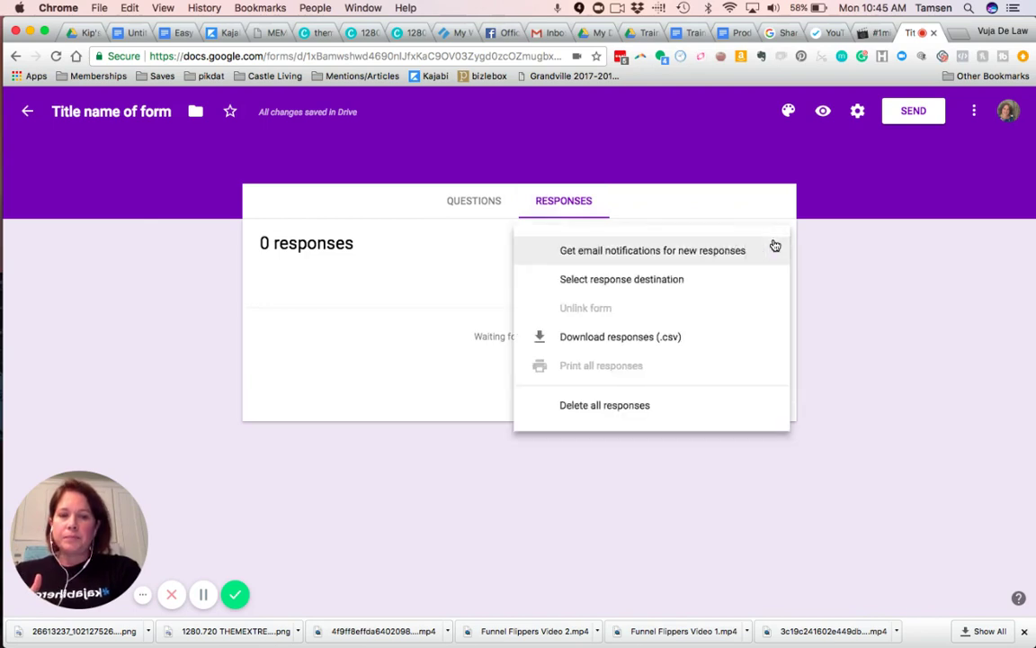
{"action": "left_click", "coordinate": [618, 252]}
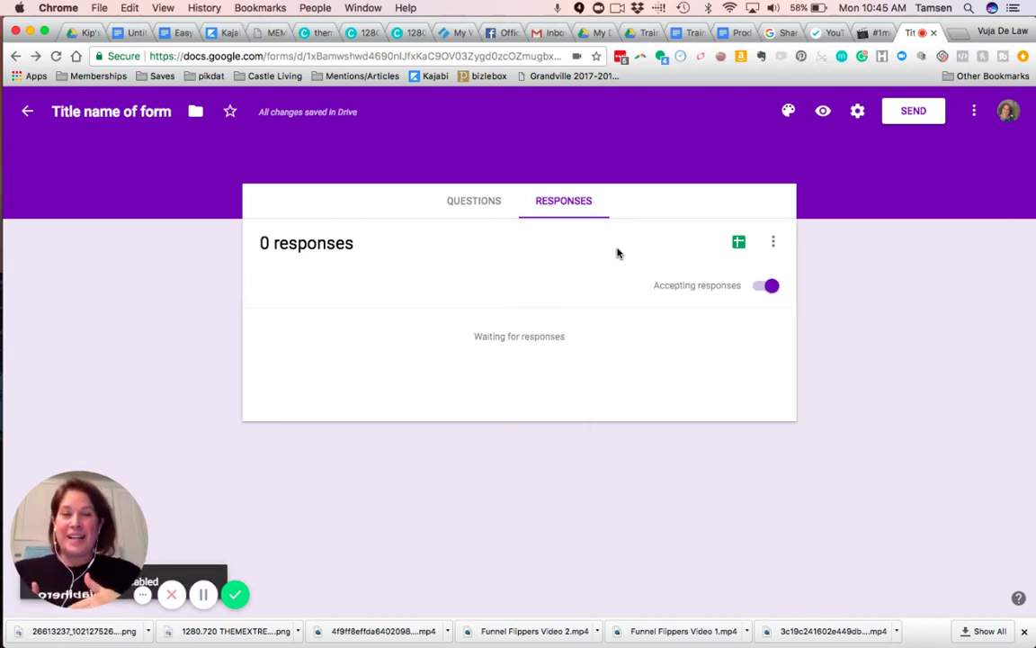
{"action": "left_click", "coordinate": [774, 241]}
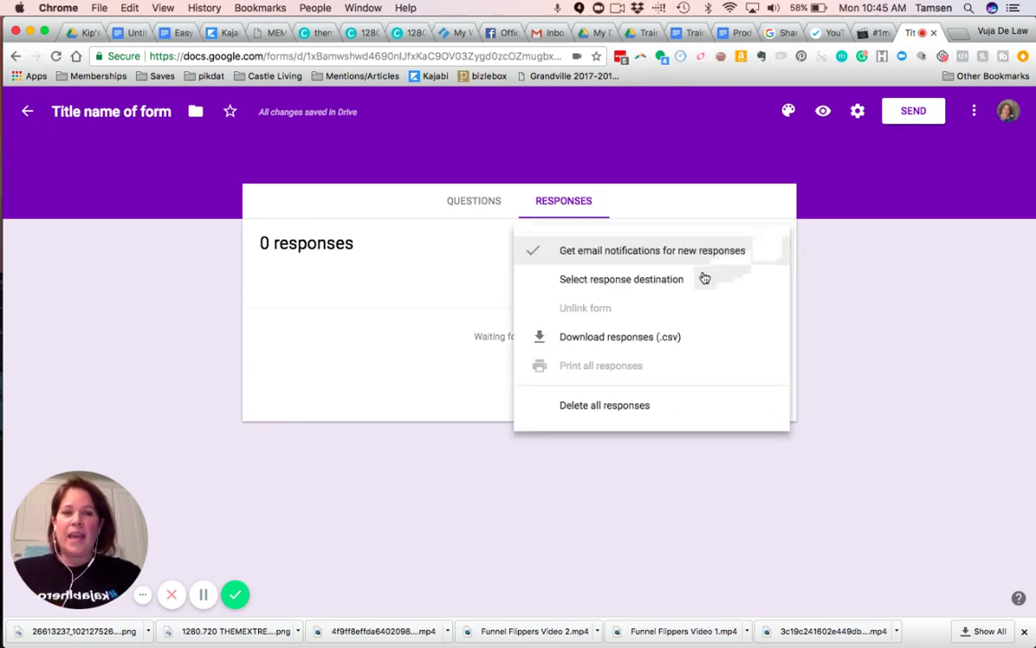
- Send responses to a newly created spreadsheet named after the form
{"action": "left_click", "coordinate": [651, 282]}
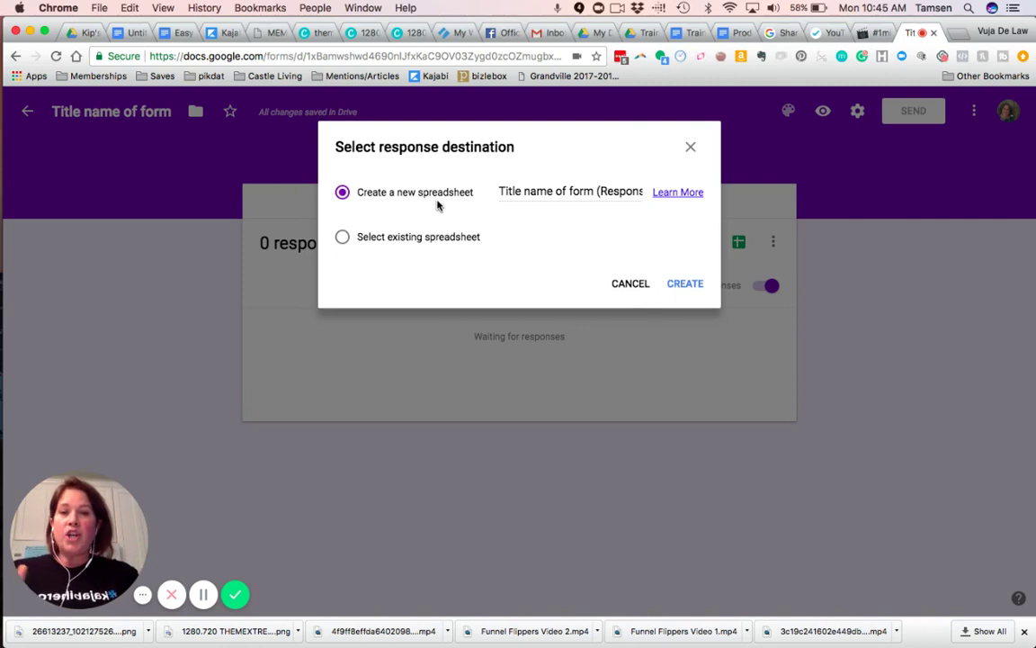
{"action": "left_click", "coordinate": [681, 285]}
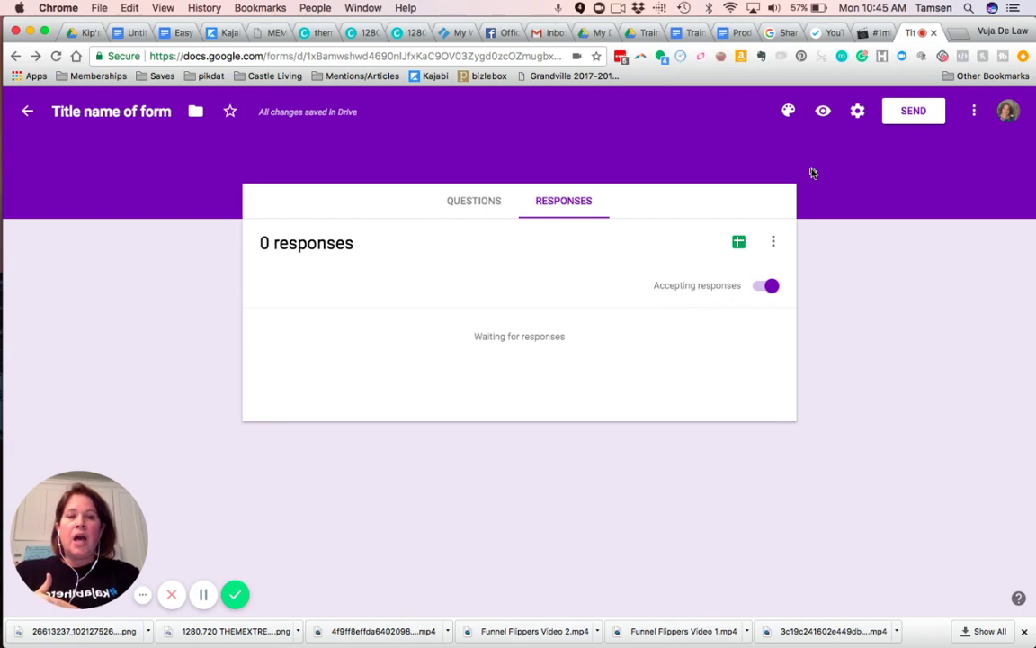
- Theme the form with the colourful candy header image
{"action": "left_click", "coordinate": [789, 112]}
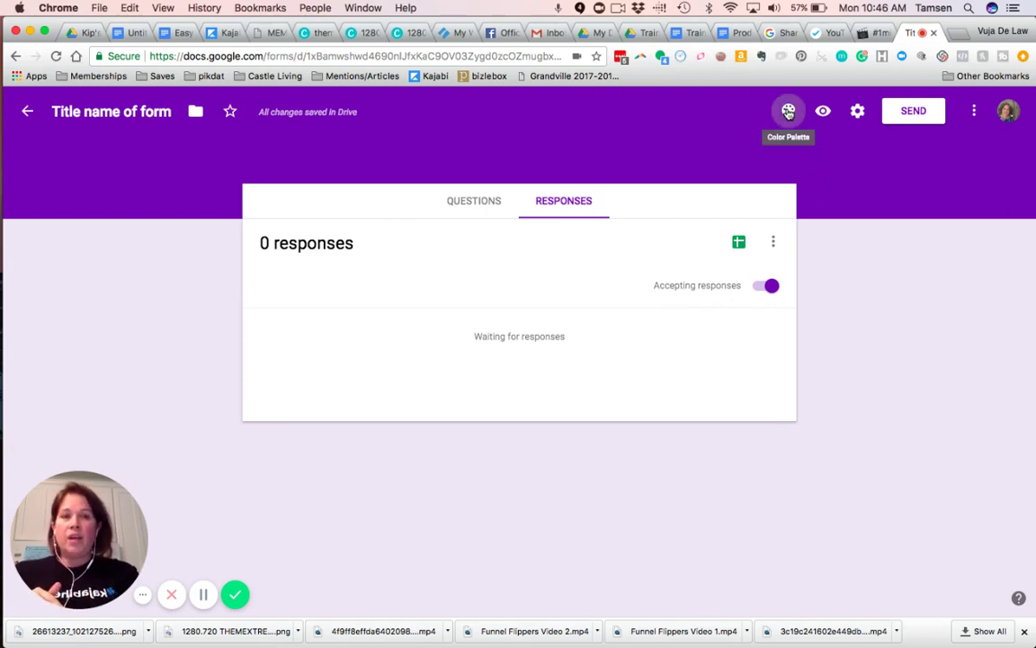
{"action": "left_click", "coordinate": [795, 163]}
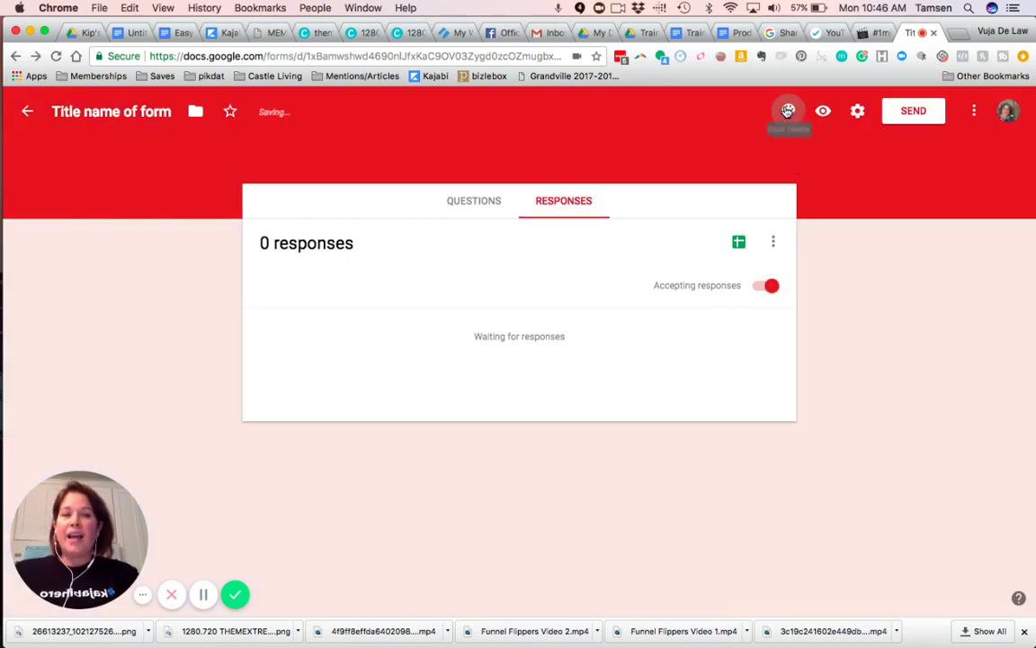
{"action": "left_click", "coordinate": [788, 112]}
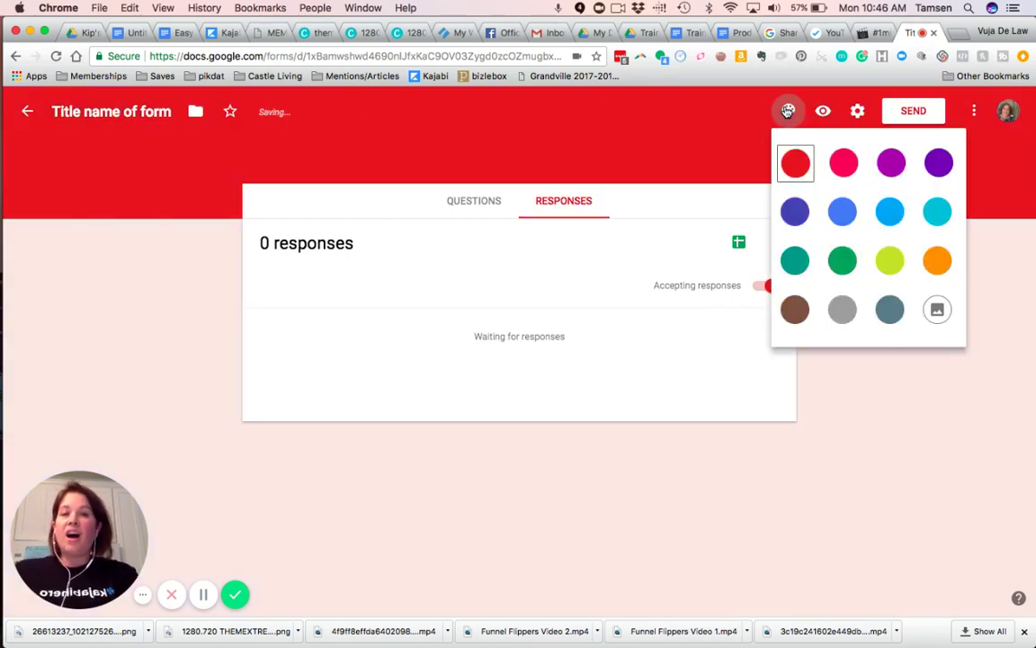
{"action": "left_click", "coordinate": [936, 310]}
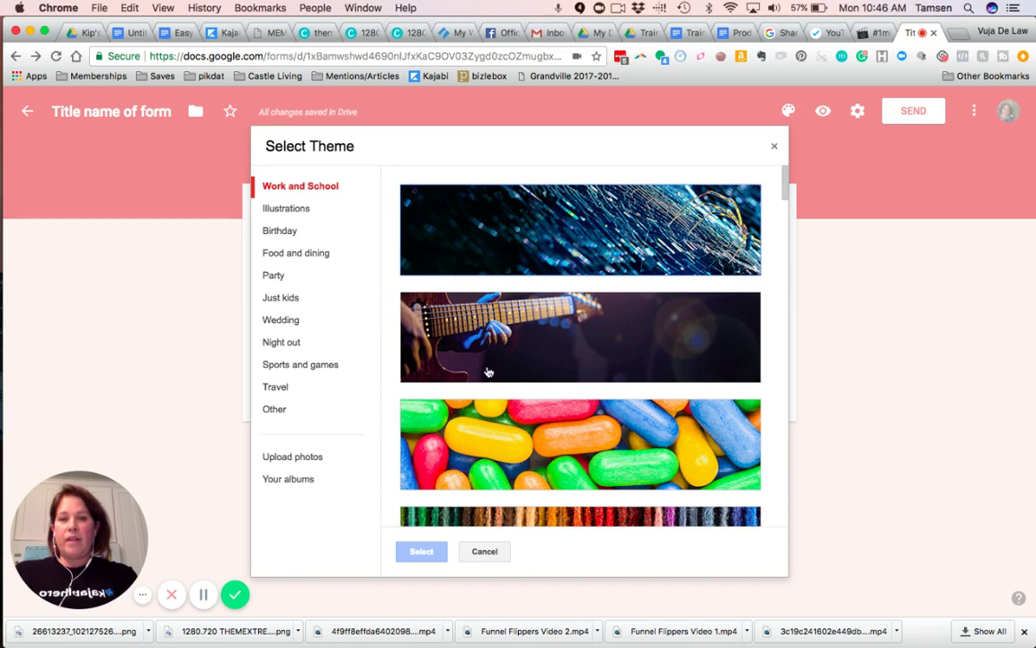
{"action": "left_click", "coordinate": [487, 430]}
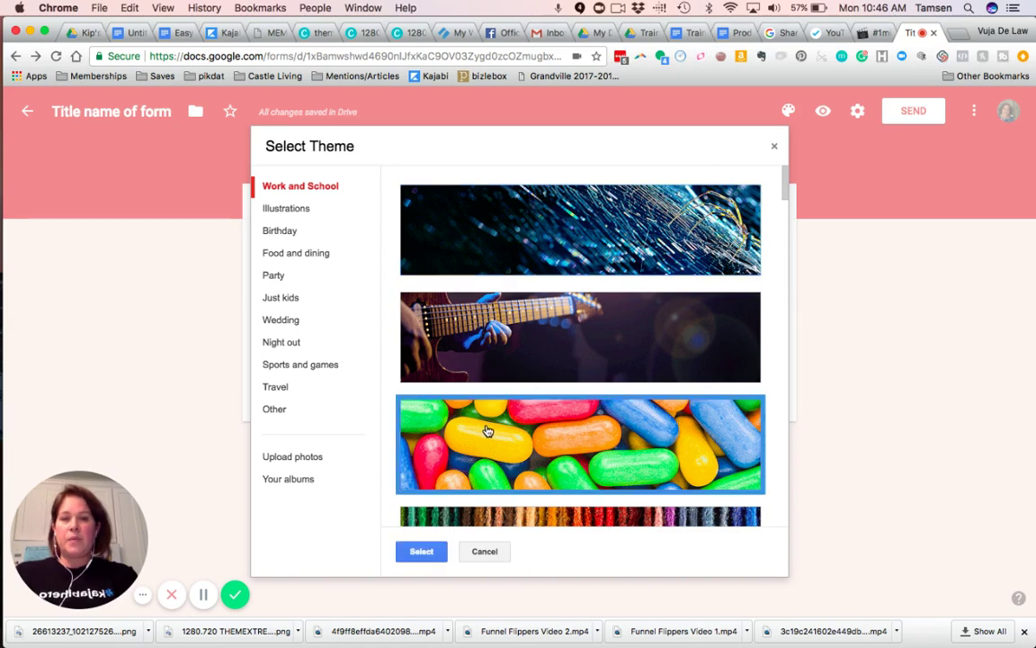
{"action": "left_click", "coordinate": [423, 553]}
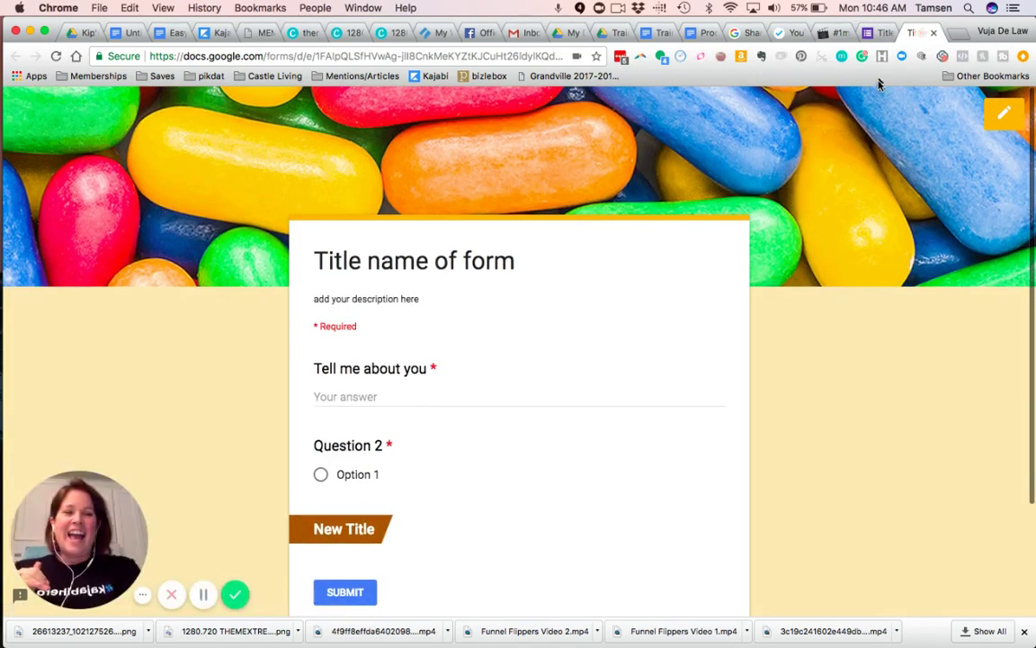
- Return from the live-form preview tab to the form editor
{"action": "left_click", "coordinate": [877, 34]}
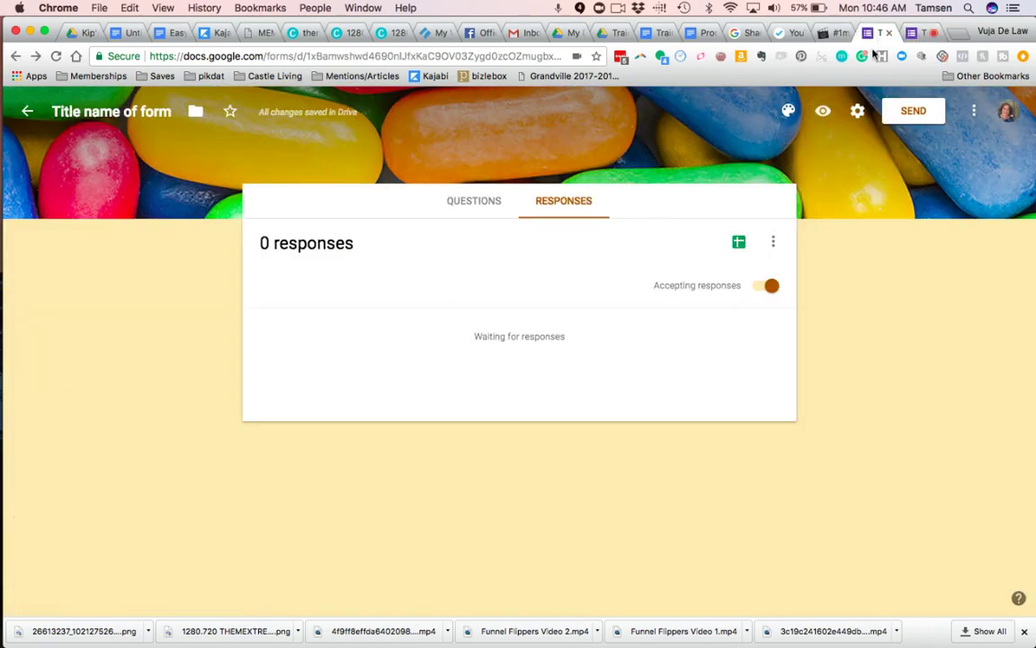
- In Settings, collect emails, allow editing after submit, and remove the organisation restriction
{"action": "left_click", "coordinate": [856, 112]}
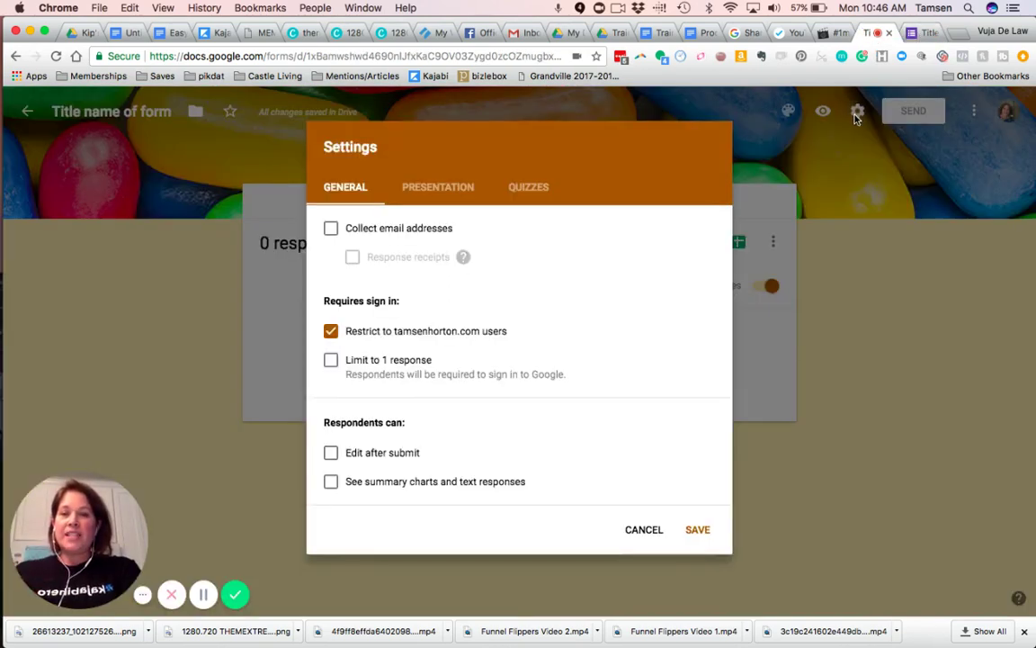
{"action": "left_click", "coordinate": [329, 230]}
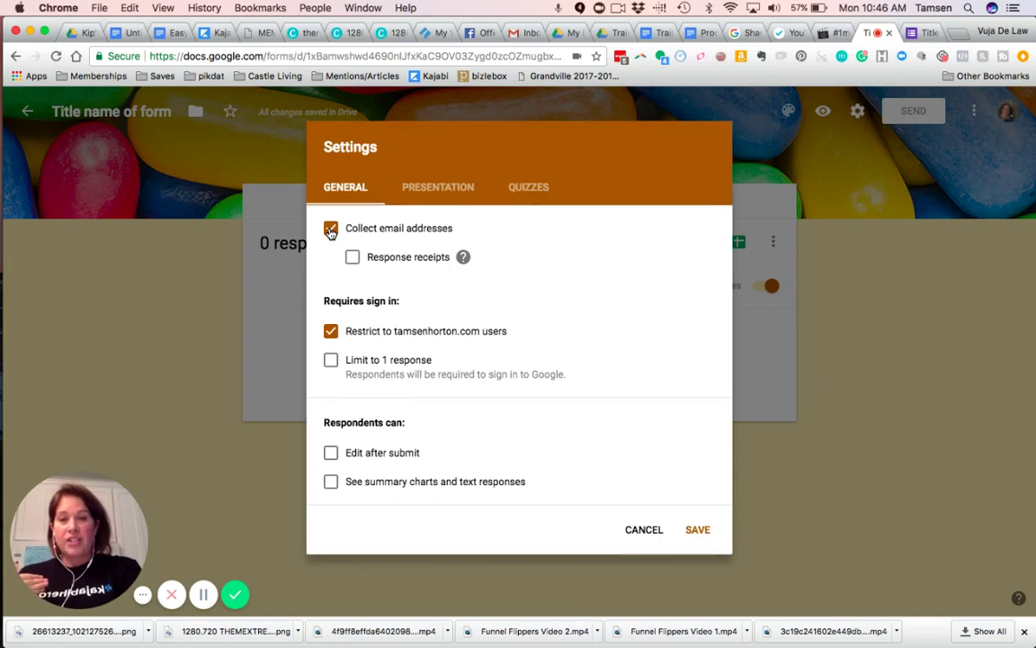
{"action": "left_click", "coordinate": [331, 332]}
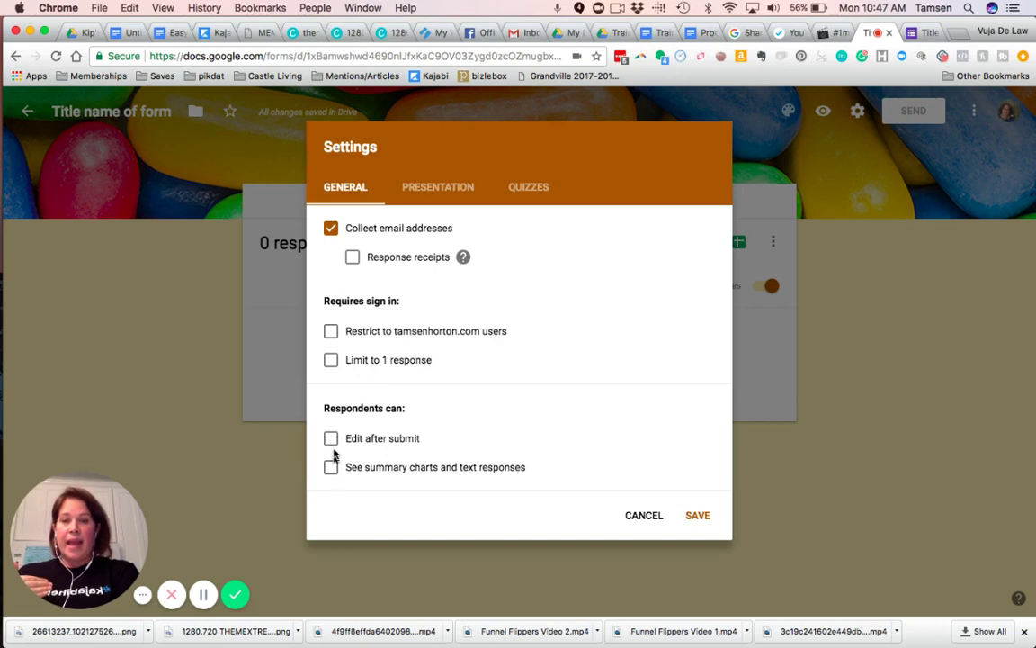
{"action": "left_click", "coordinate": [331, 439]}
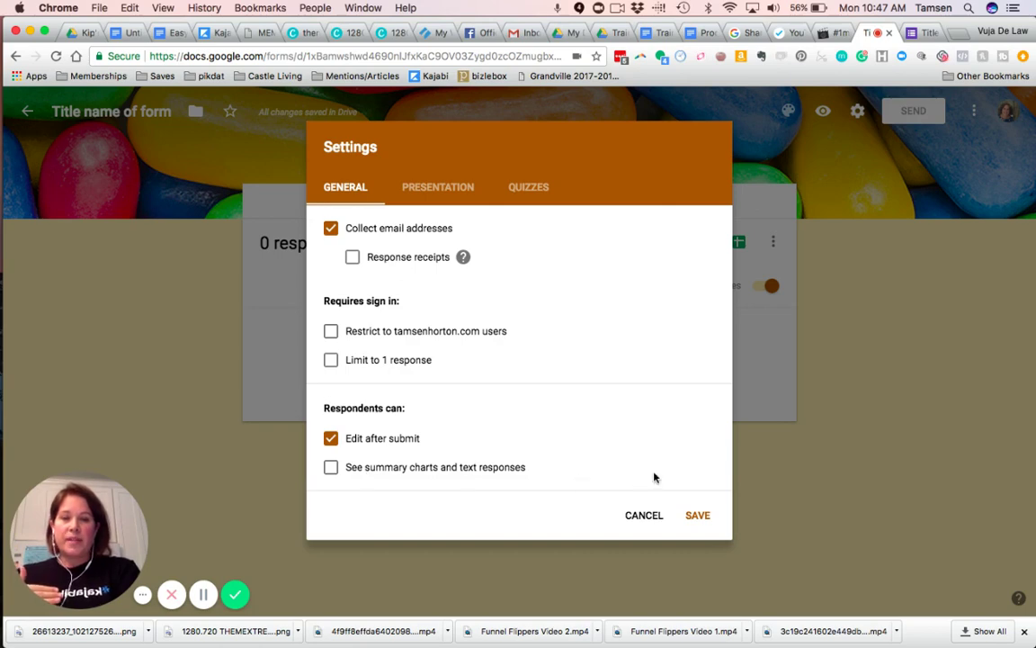
{"action": "left_click", "coordinate": [698, 515]}
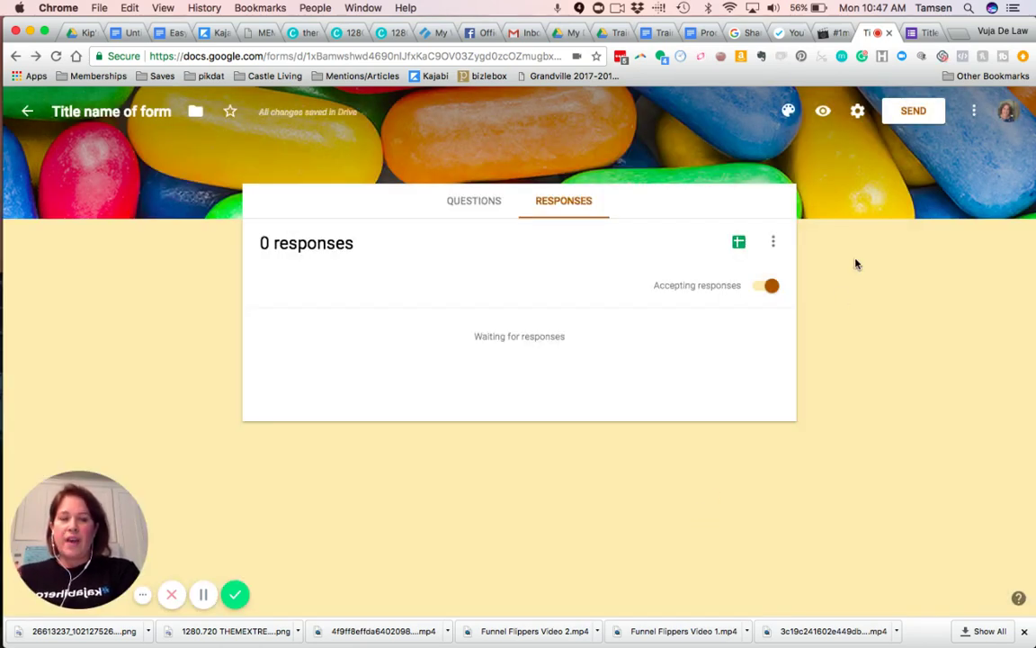
- Get a shortened share link for the form, then view its 760 by 500 px embed HTML code
{"action": "left_click", "coordinate": [920, 115]}
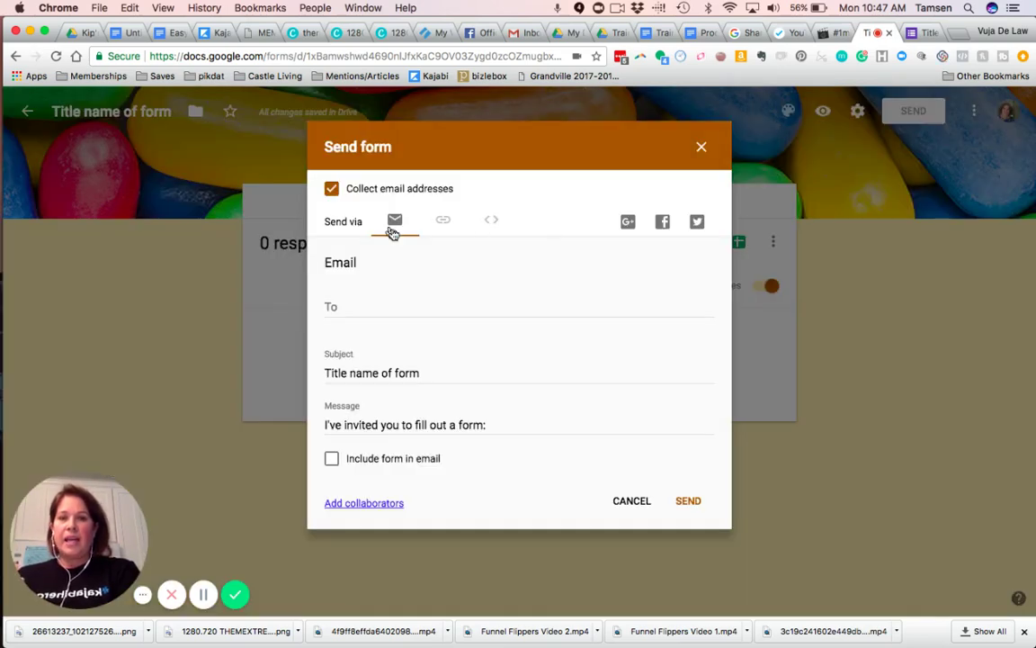
{"action": "left_click", "coordinate": [446, 223]}
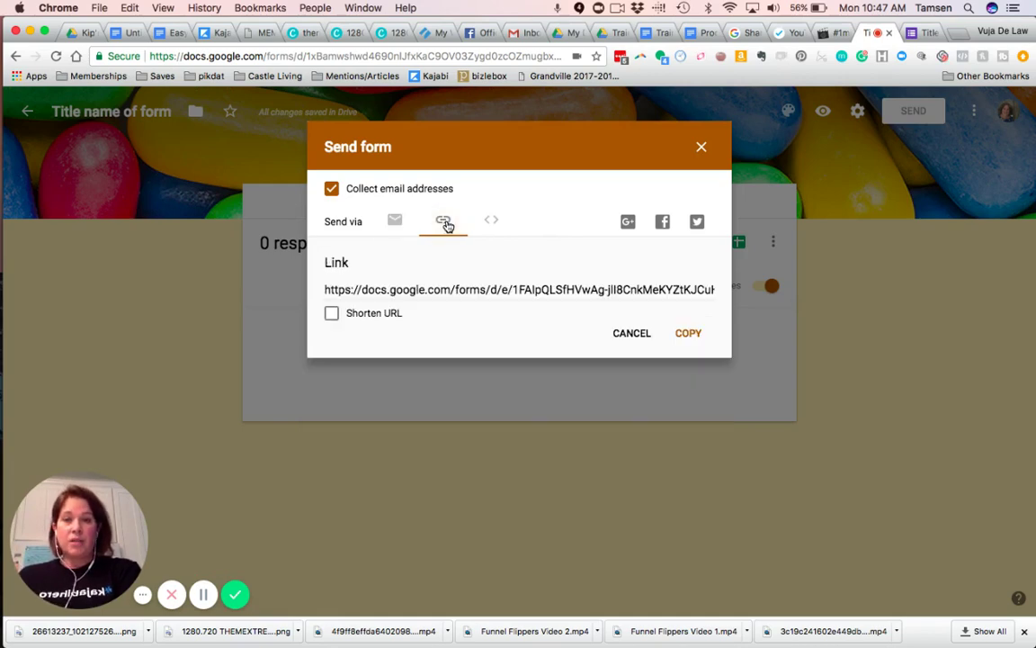
{"action": "left_click", "coordinate": [331, 313]}
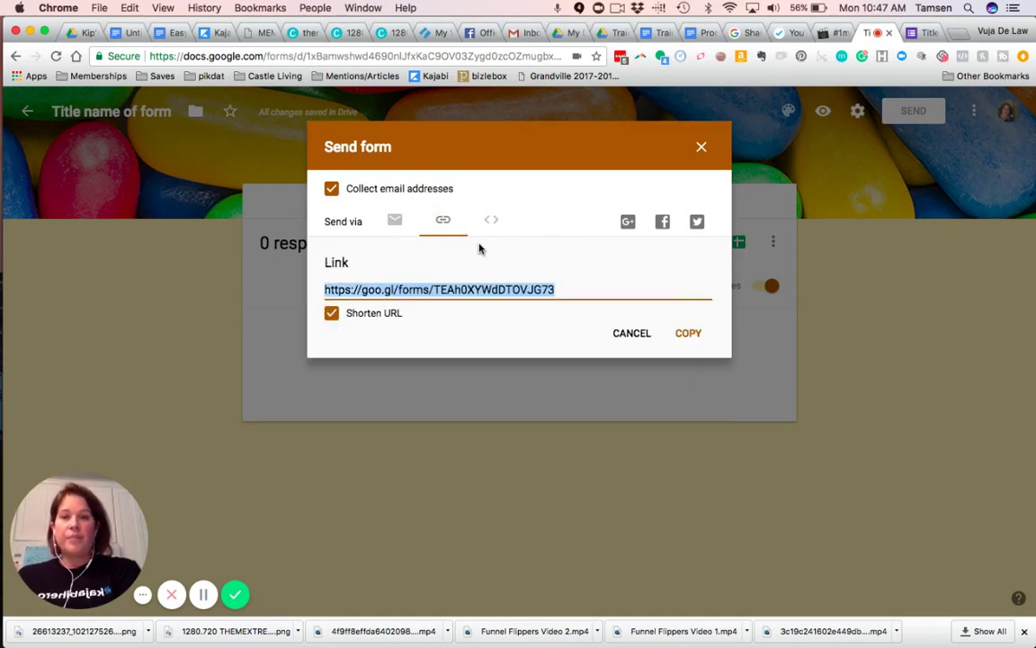
{"action": "left_click", "coordinate": [493, 221]}
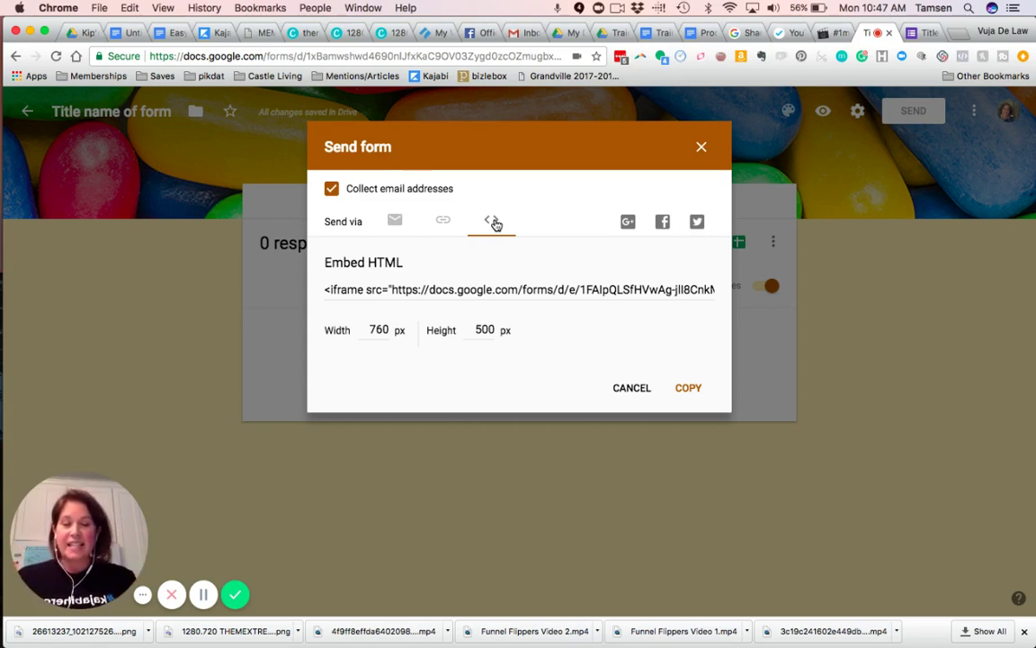
{"action": "left_click", "coordinate": [703, 148]}
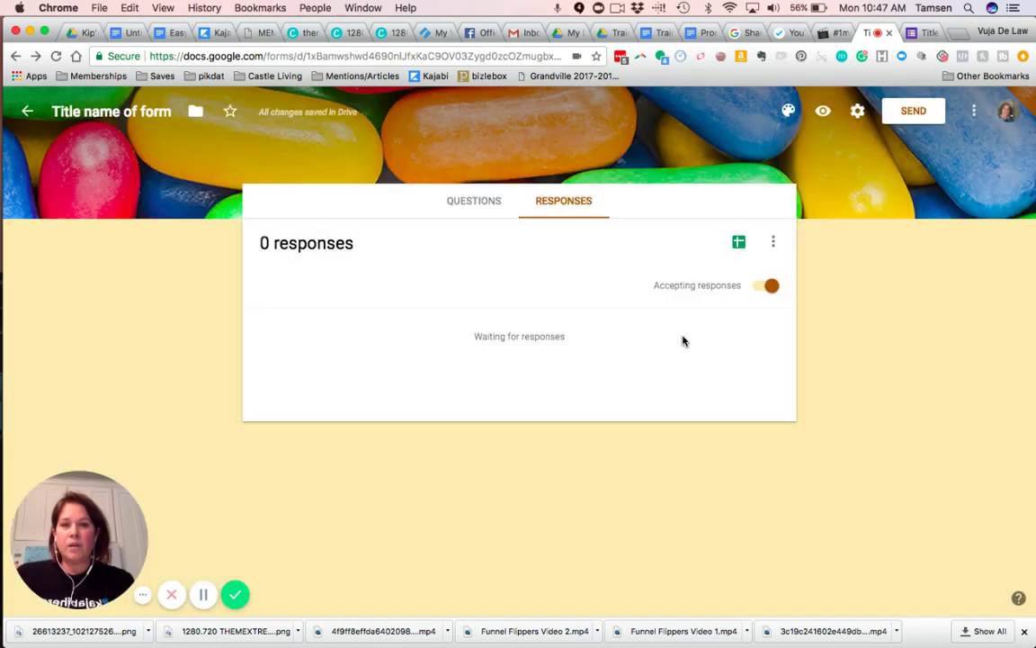